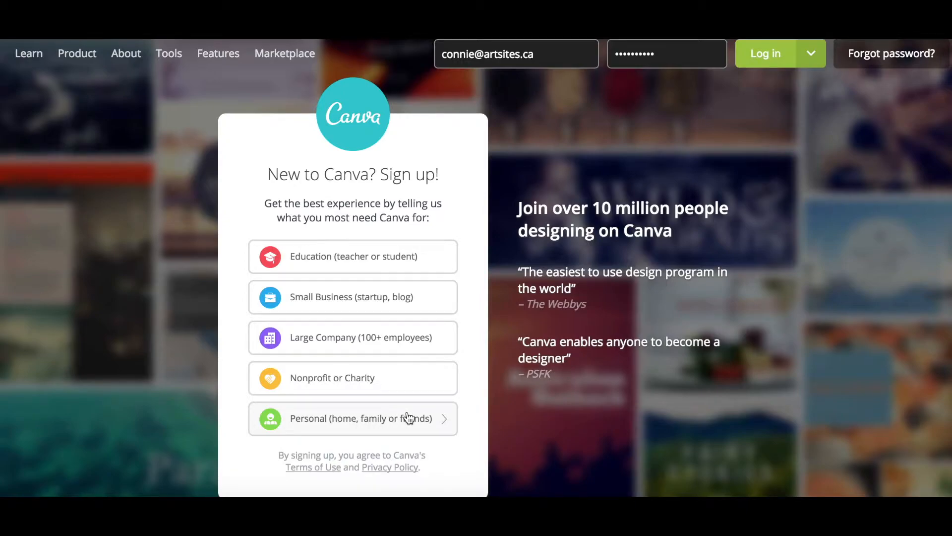
Log in to the account with the prefilled credentials and expand the full list of design types
click(765, 59)
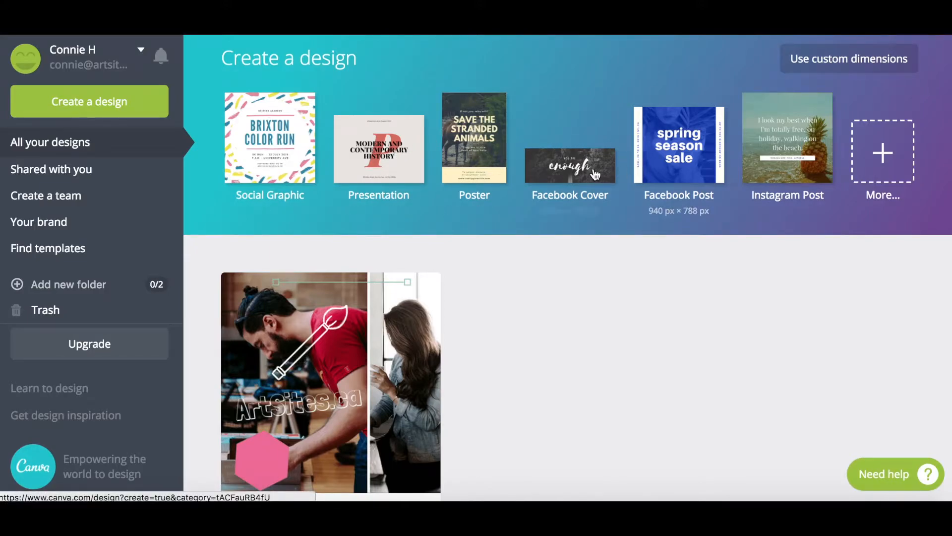
click(879, 166)
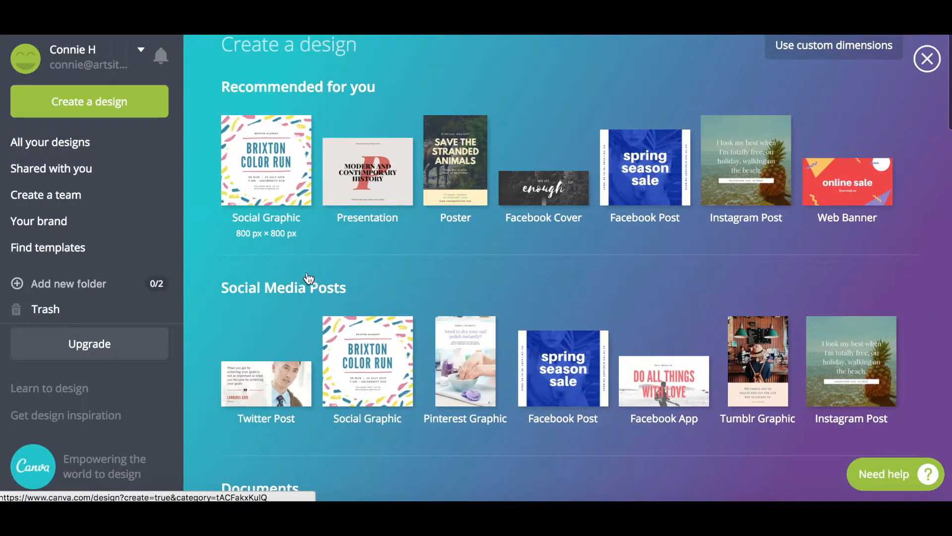
Look through the available design types and create a new 800 × 800 px Social Graphic from the Social Media Posts category
scroll(303, 268, down, 3)
scroll(245, 268, down, 2)
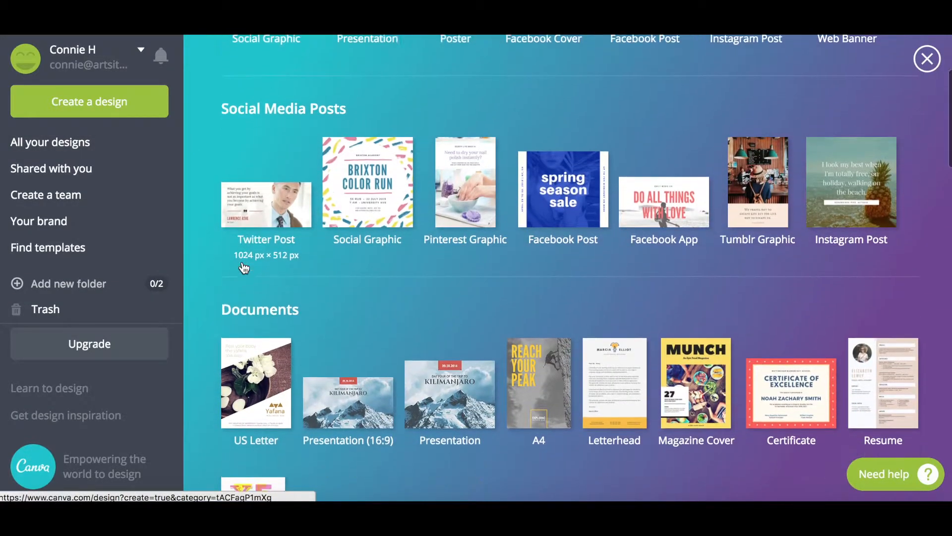
scroll(243, 261, down, 1)
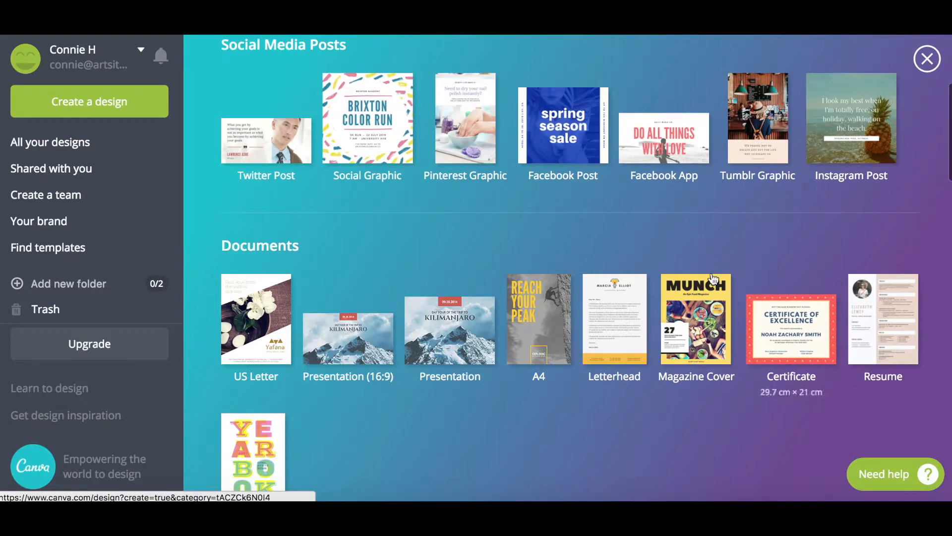
scroll(673, 240, down, 3)
scroll(673, 240, down, 7)
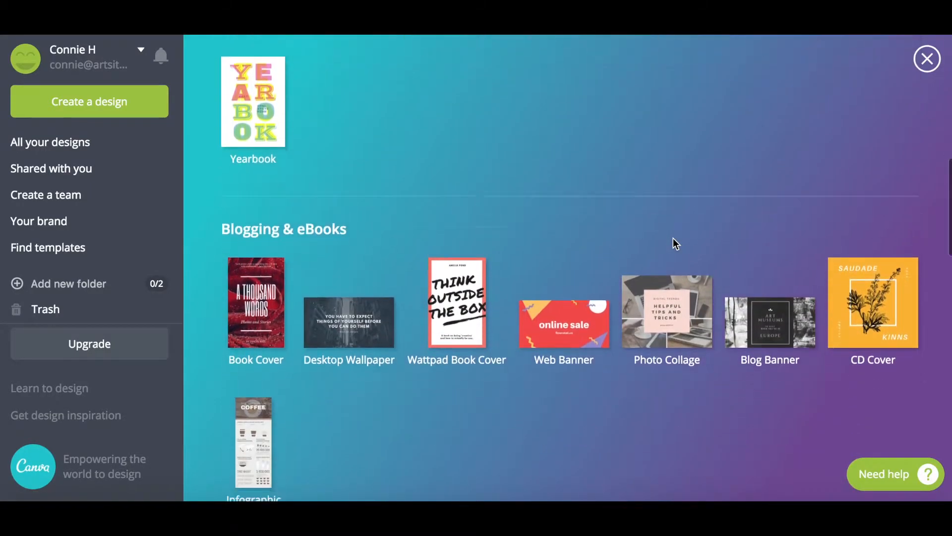
scroll(673, 239, down, 9)
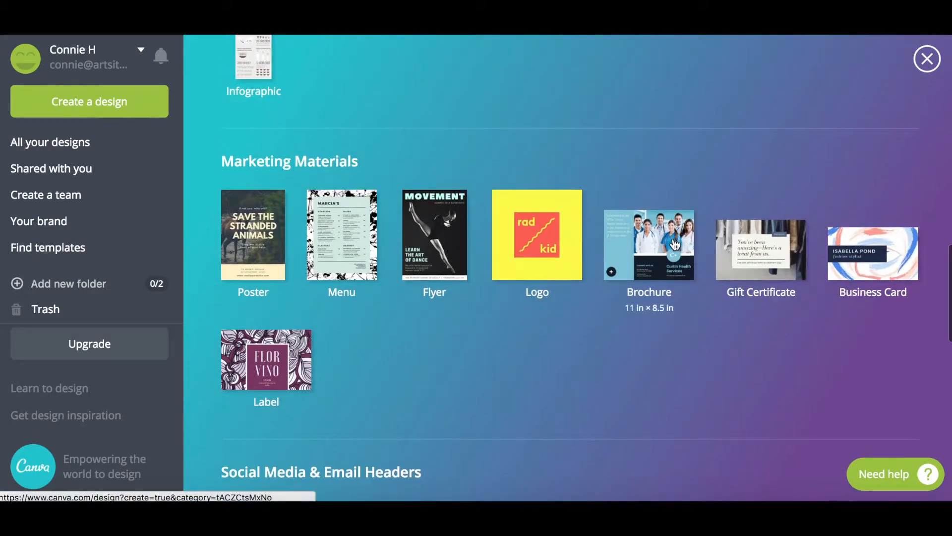
scroll(674, 239, down, 7)
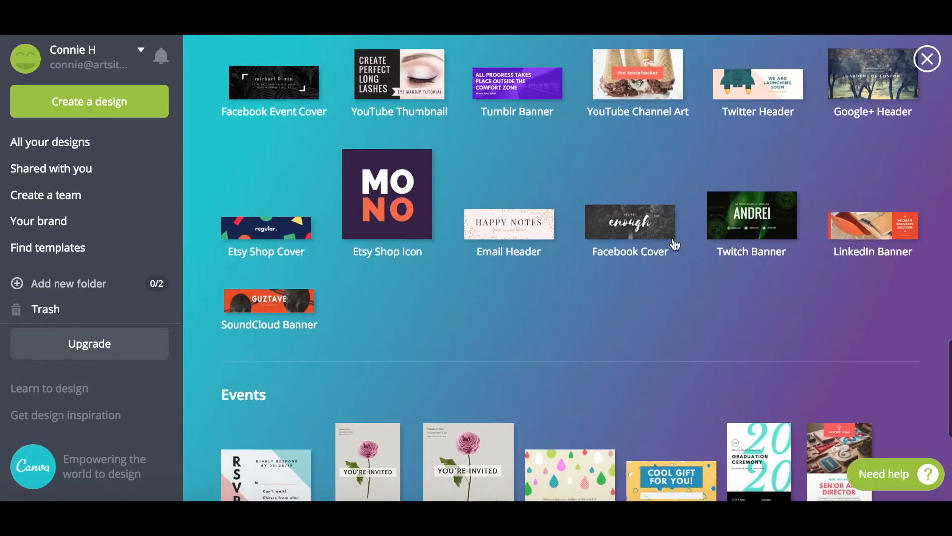
scroll(674, 239, down, 4)
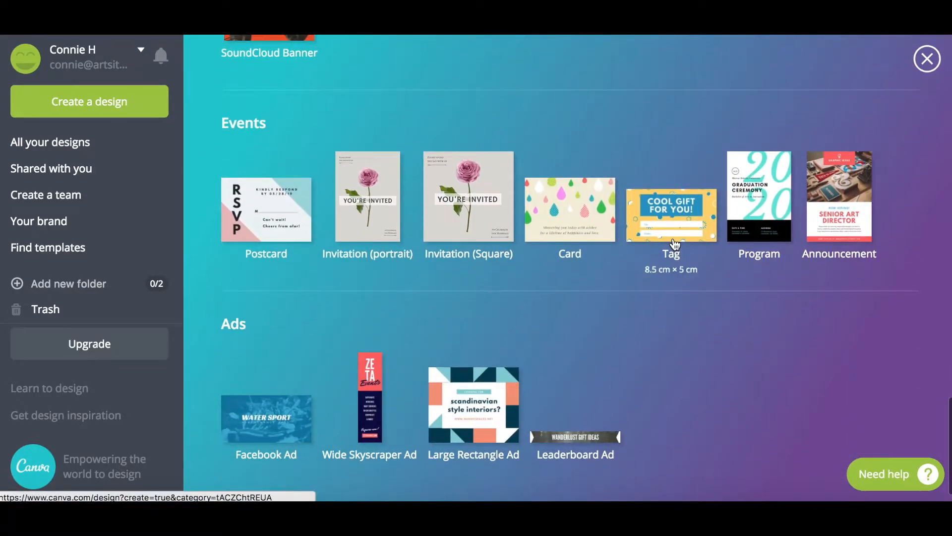
scroll(674, 243, up, 19)
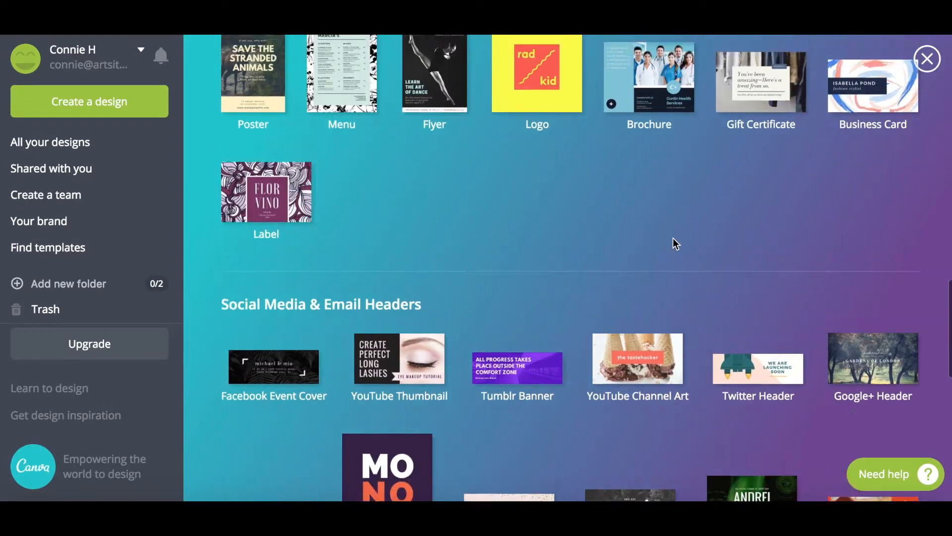
scroll(674, 238, up, 13)
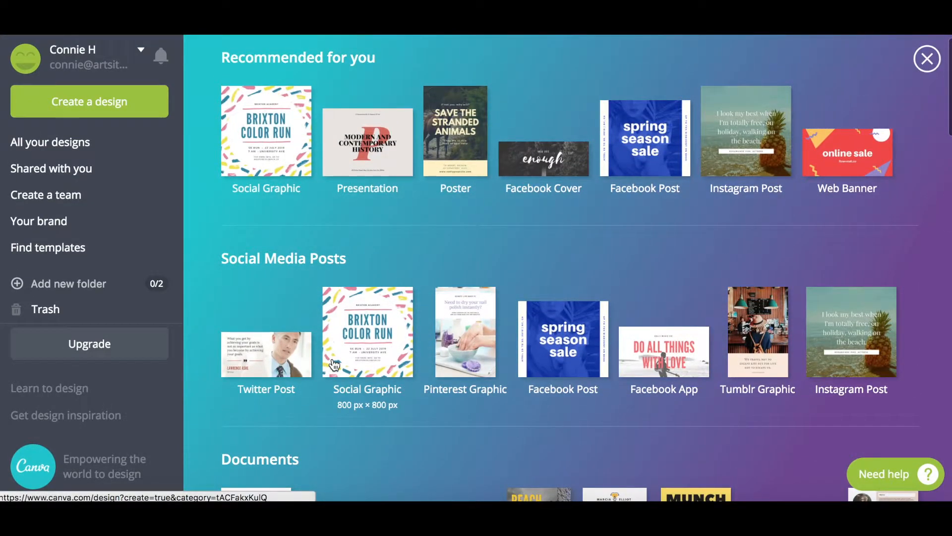
click(333, 365)
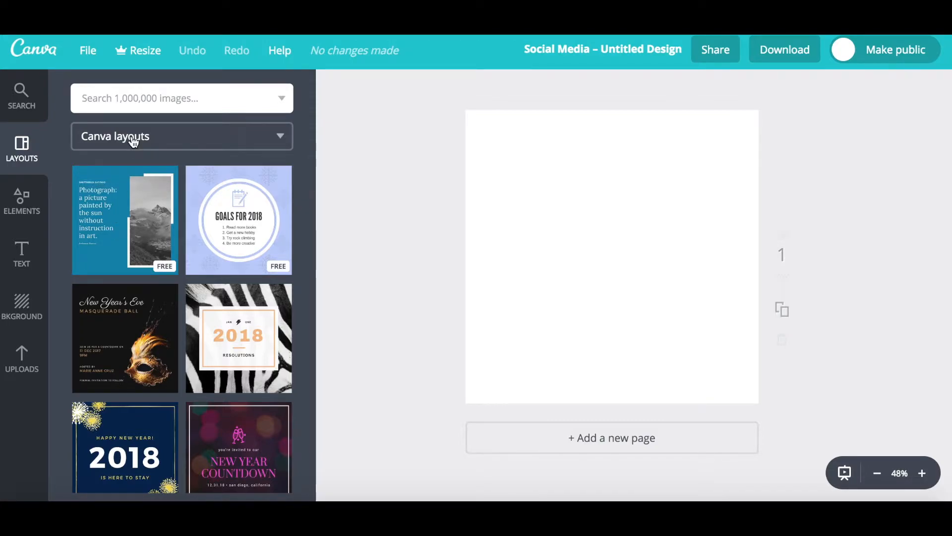
Examine the ready-made Canva layouts for the social graphic, noting which templates are free and which are paid
scroll(121, 204, down, 1)
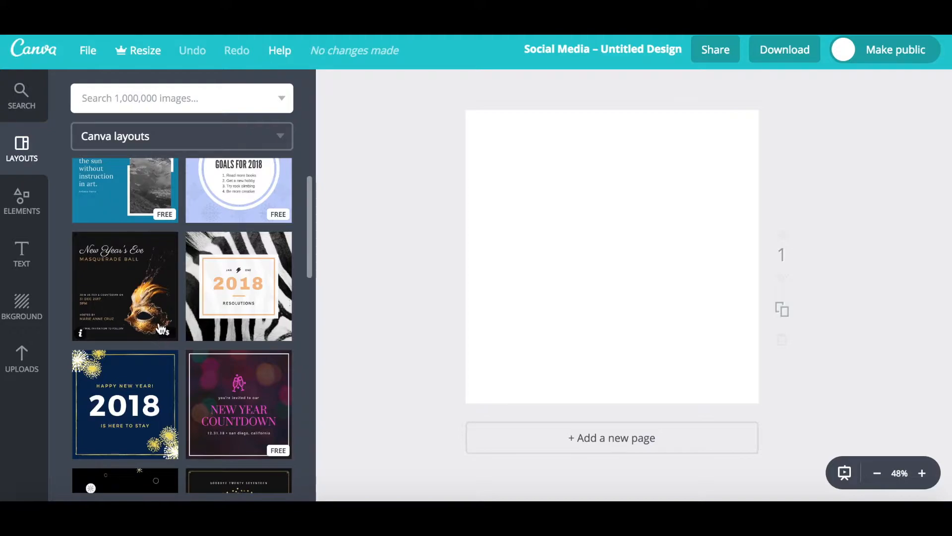
scroll(156, 274, down, 2)
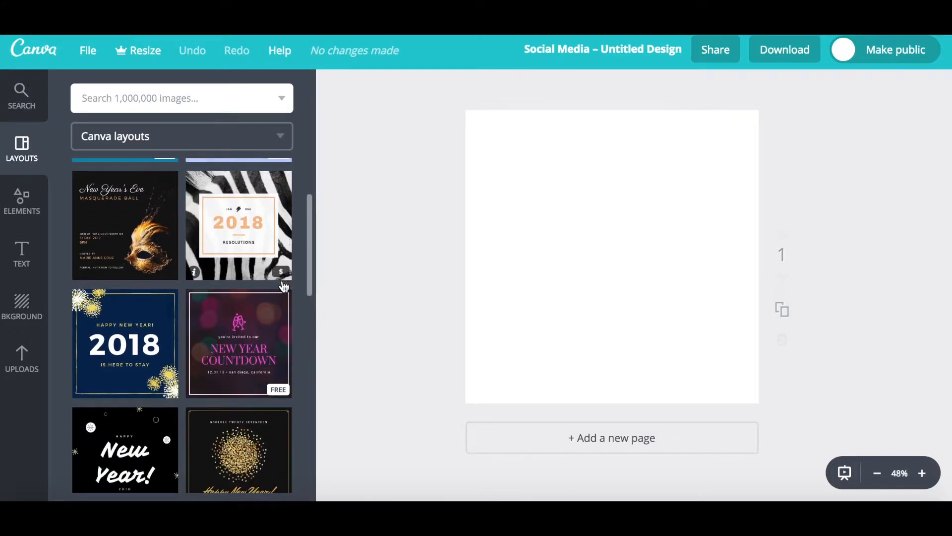
scroll(224, 270, down, 1)
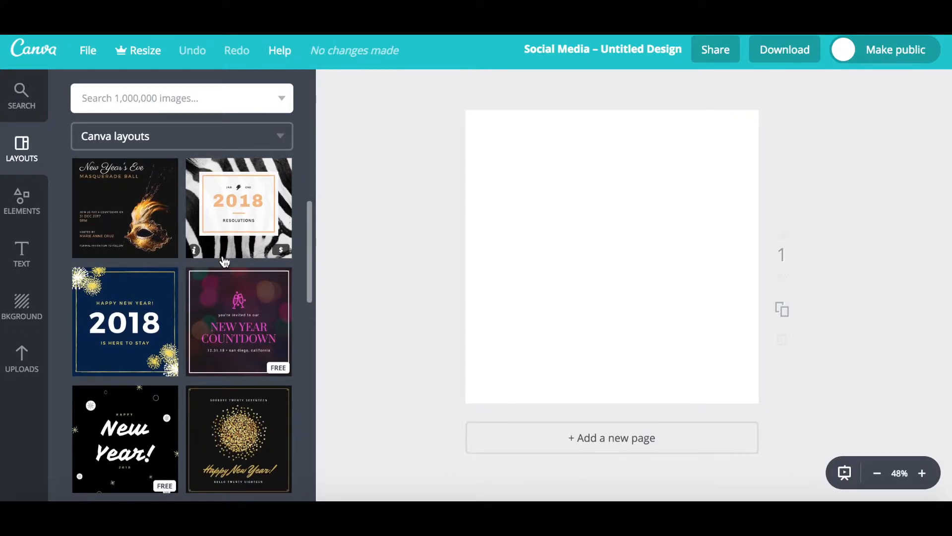
scroll(224, 262, down, 5)
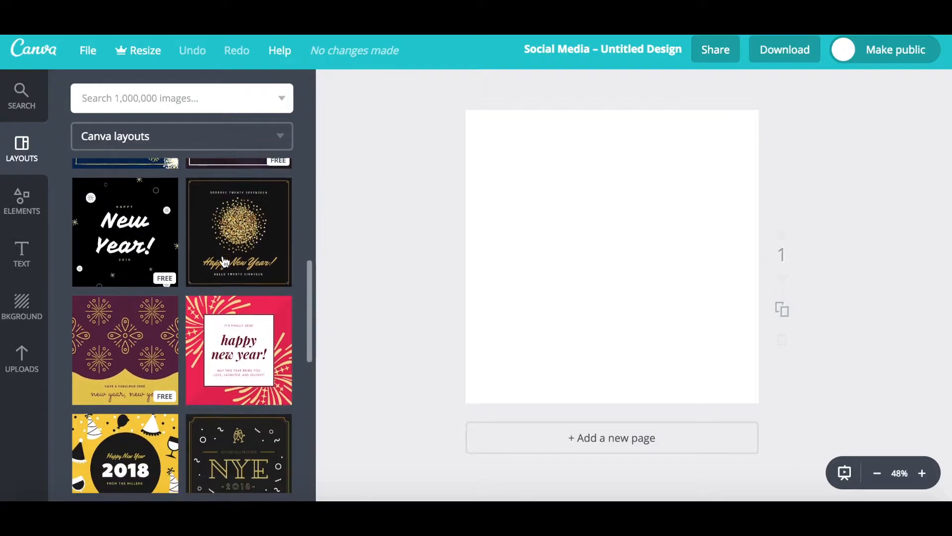
scroll(224, 261, down, 2)
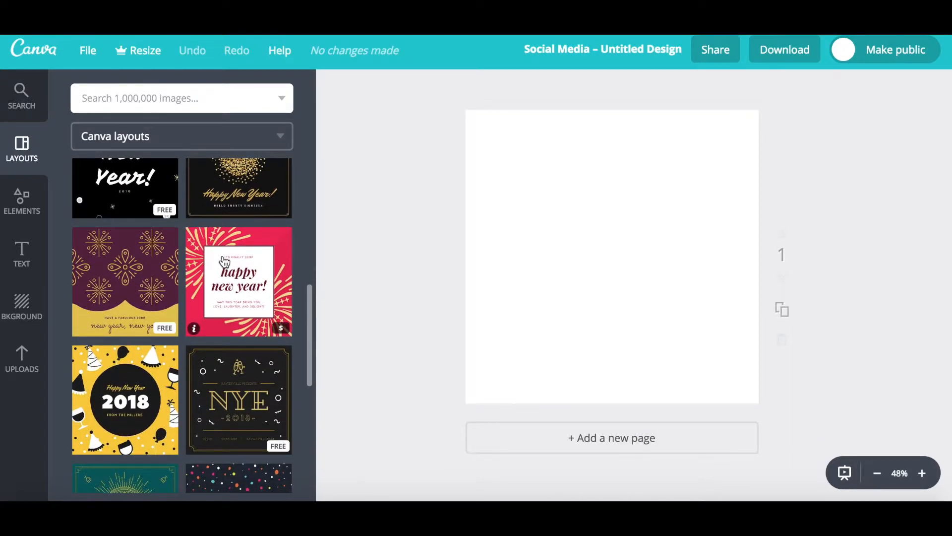
scroll(224, 261, down, 1)
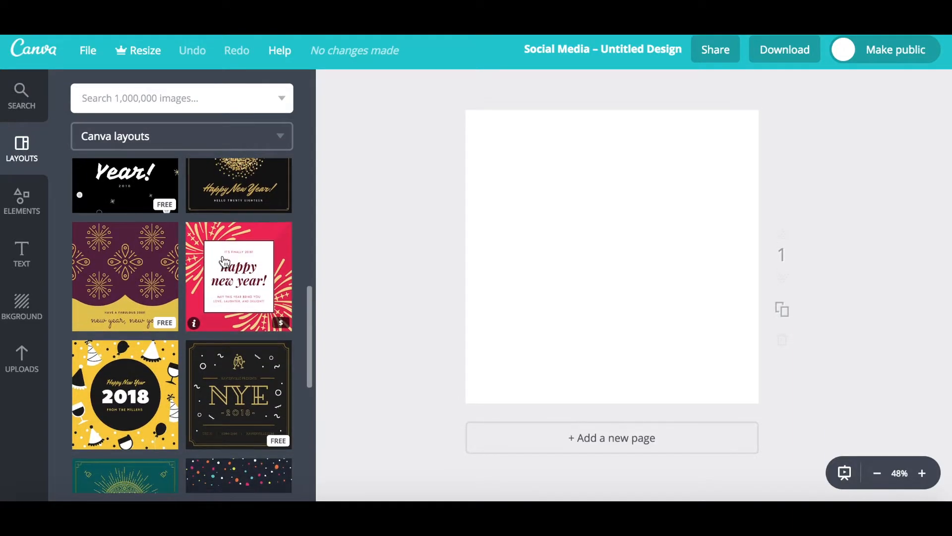
scroll(224, 261, down, 2)
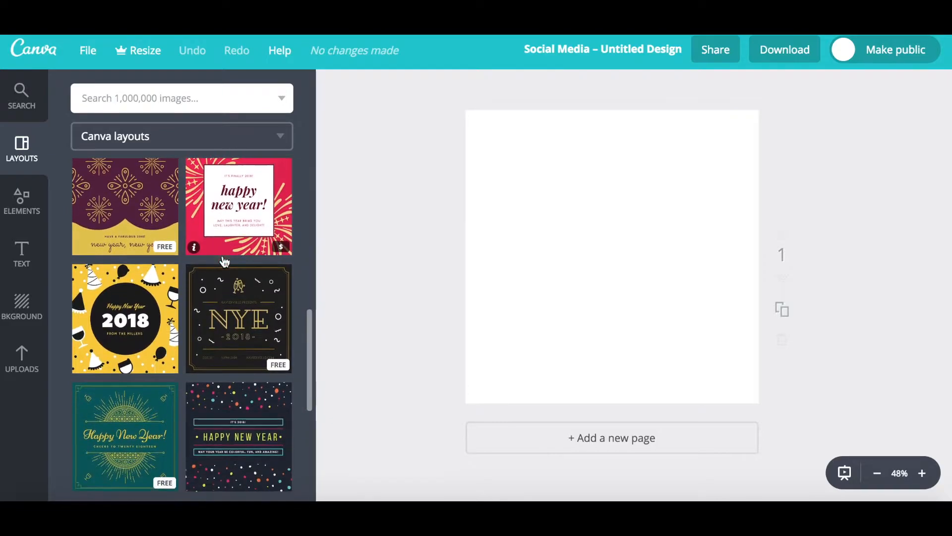
scroll(224, 258, down, 9)
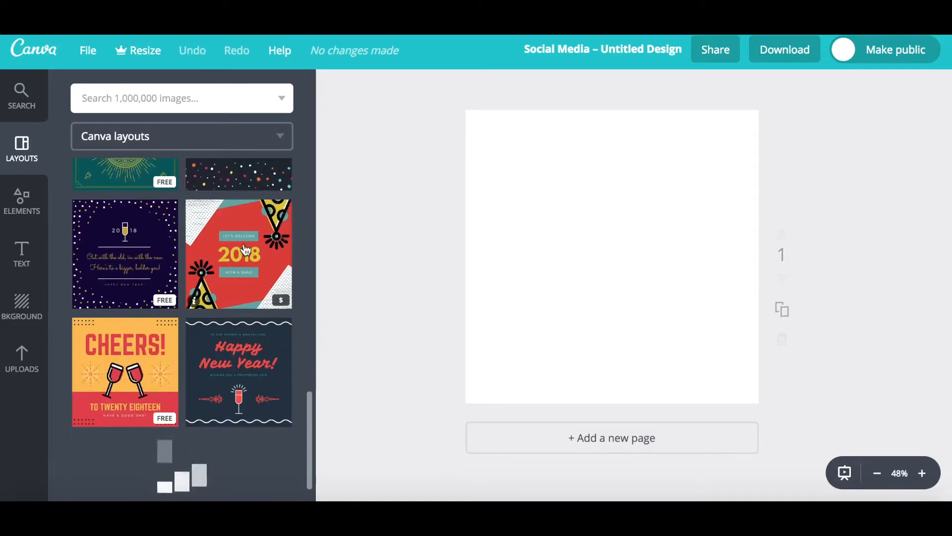
scroll(138, 356, down, 10)
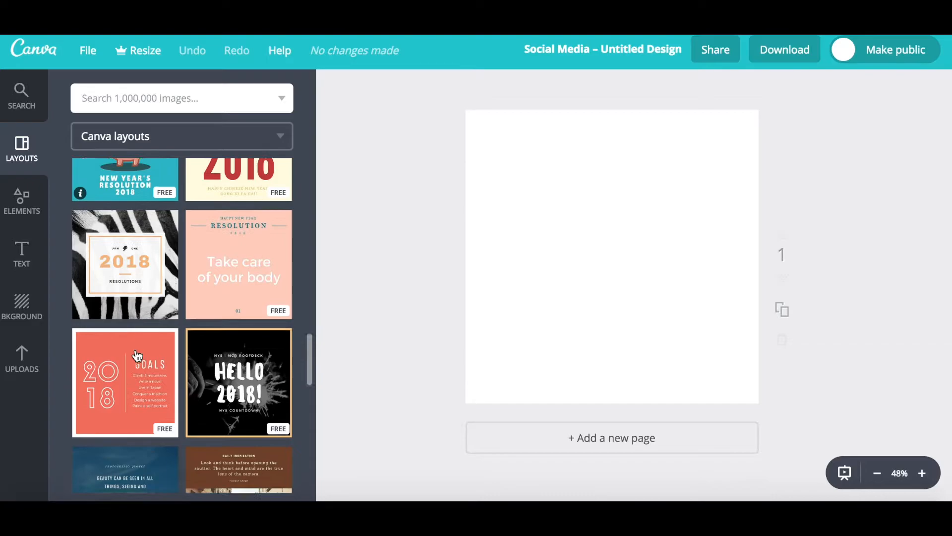
scroll(137, 355, down, 10)
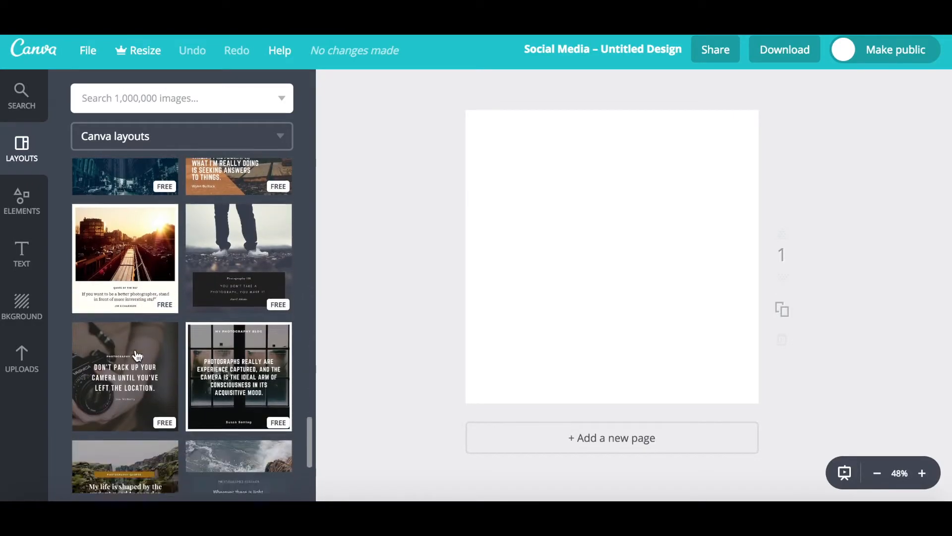
scroll(296, 359, down, 15)
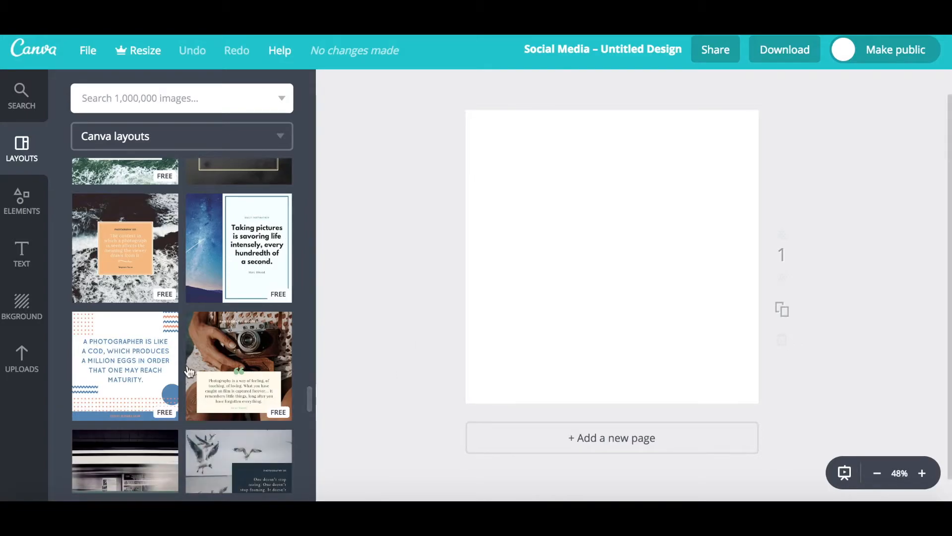
scroll(226, 372, down, 5)
scroll(226, 372, down, 10)
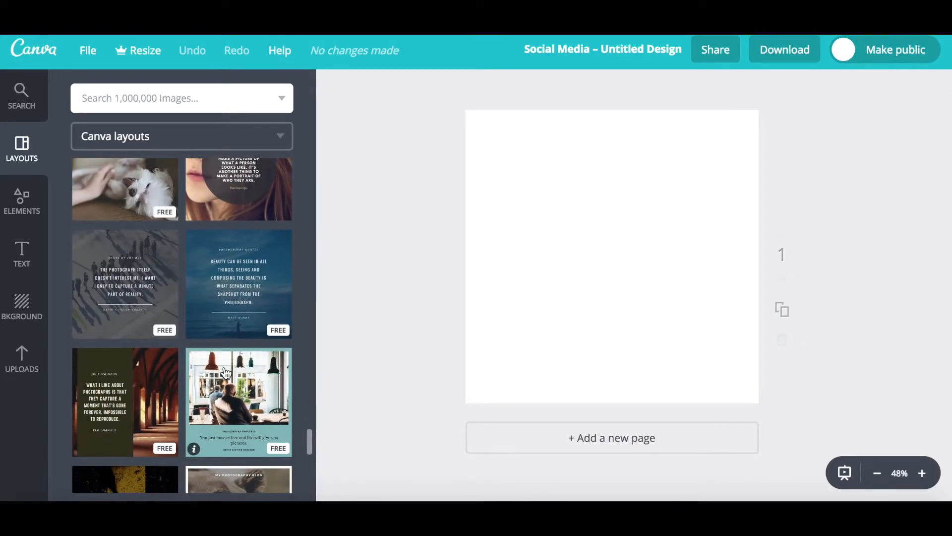
scroll(226, 372, up, 1)
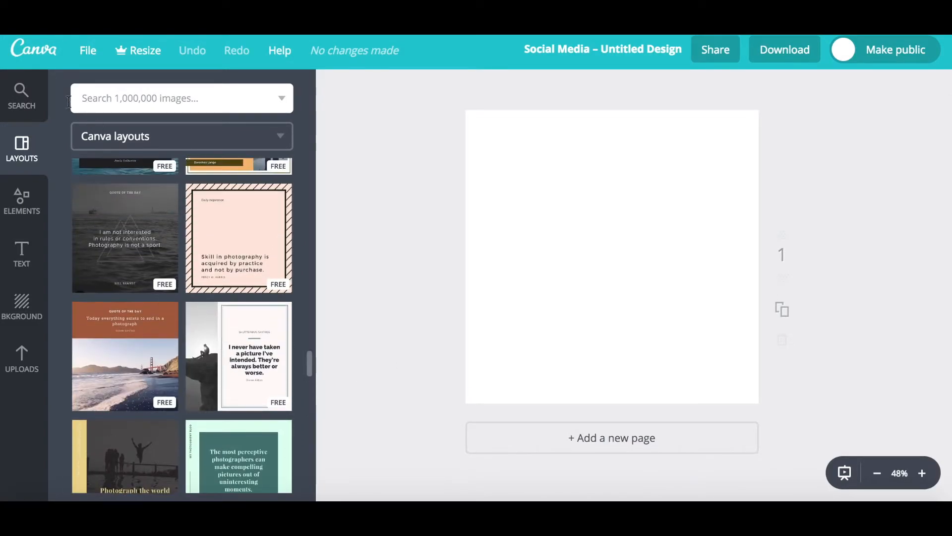
View the image search with its photo and illustration filters, and return to the Canva layouts
click(28, 97)
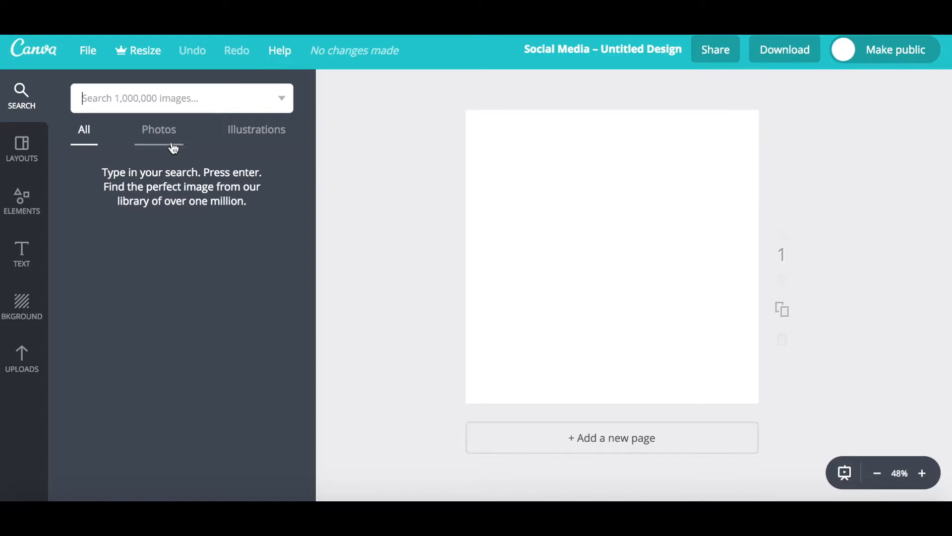
click(25, 159)
scroll(238, 297, down, 2)
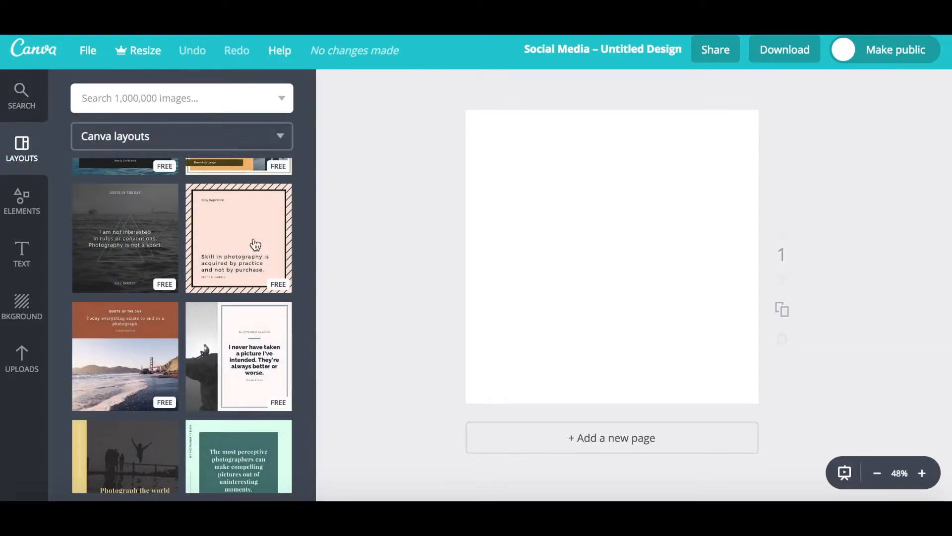
Show the Grids collection among the design elements and look through its photo arrangements
click(20, 203)
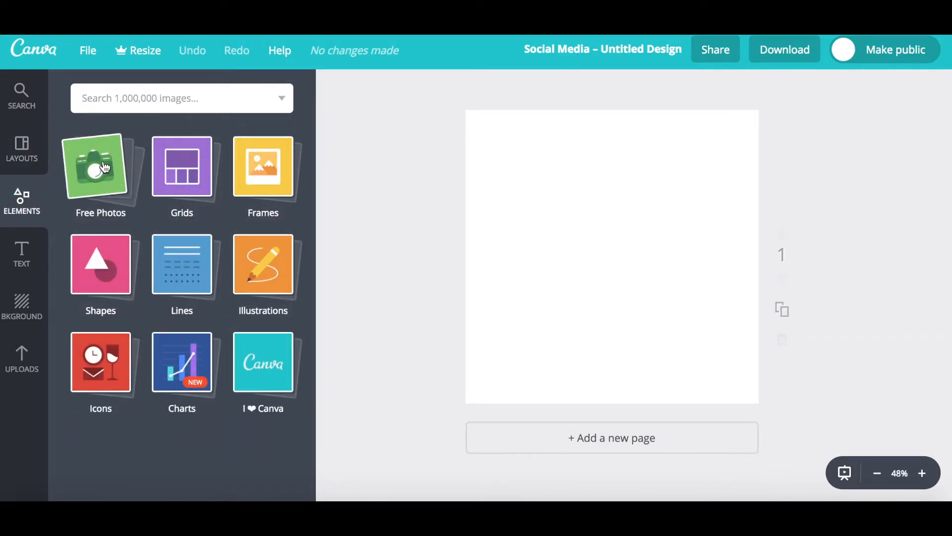
click(191, 162)
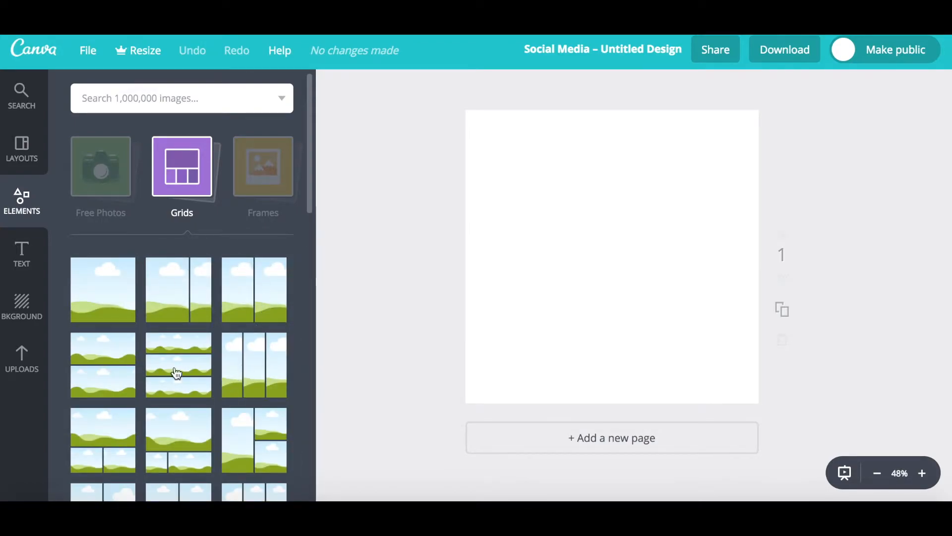
scroll(213, 402, down, 2)
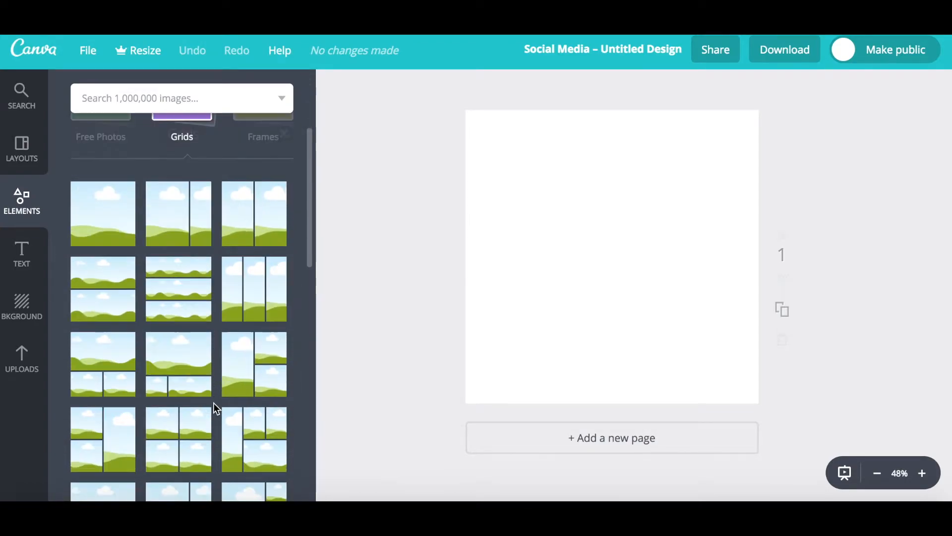
scroll(222, 246, up, 2)
Look through the Frames collection of the design elements and close it
click(260, 174)
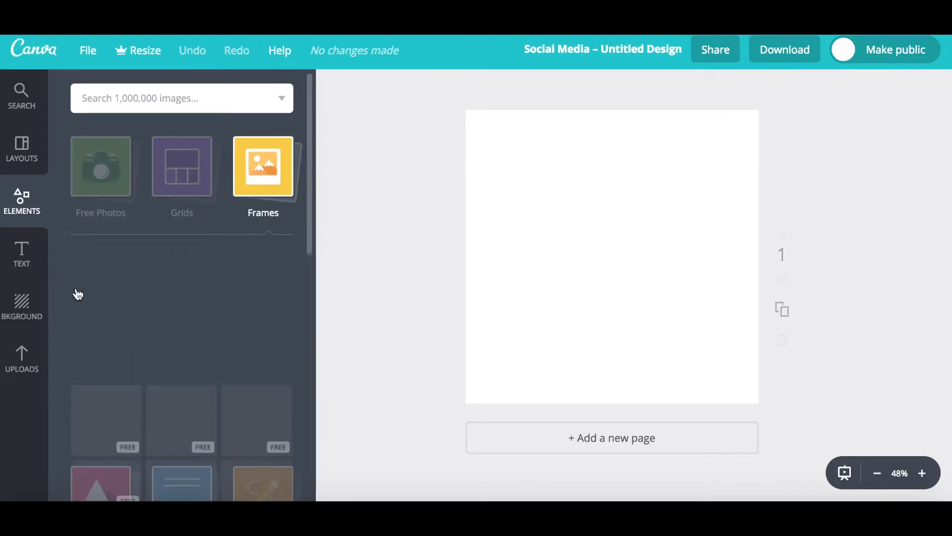
scroll(210, 392, down, 5)
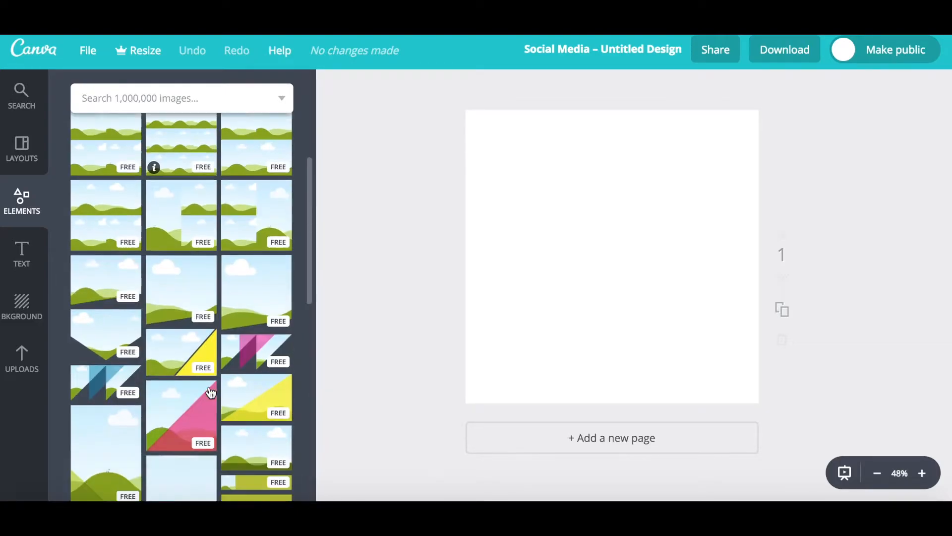
scroll(202, 394, up, 5)
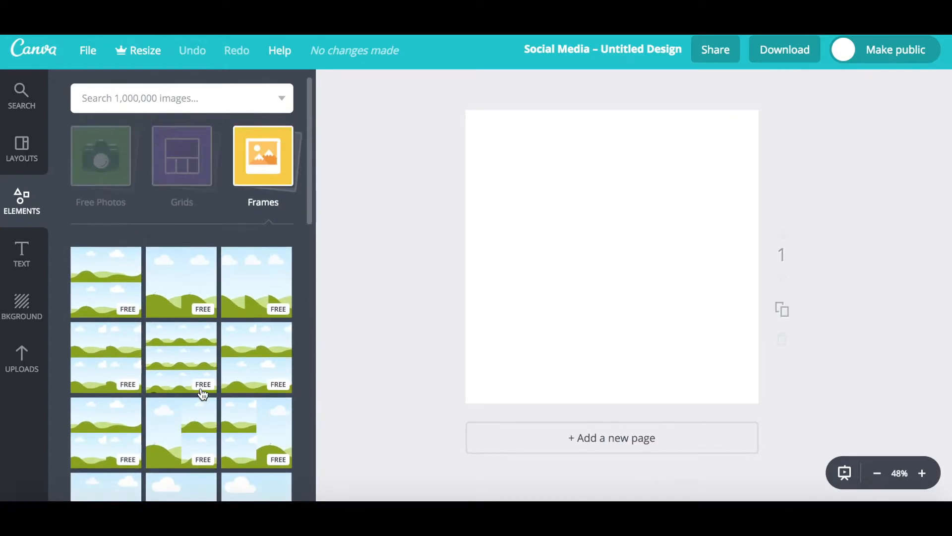
click(254, 176)
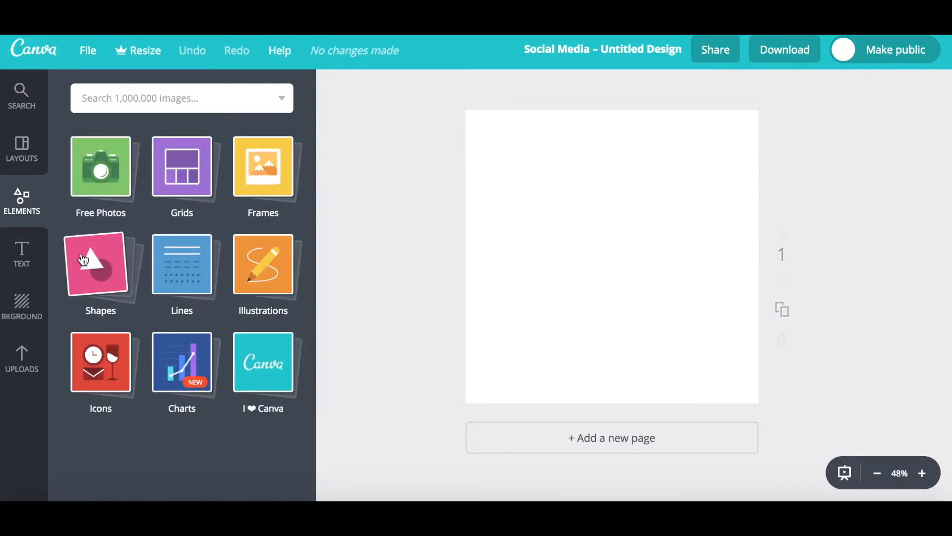
Show the Shapes collection among the design elements and look through its free squares and circles
click(101, 263)
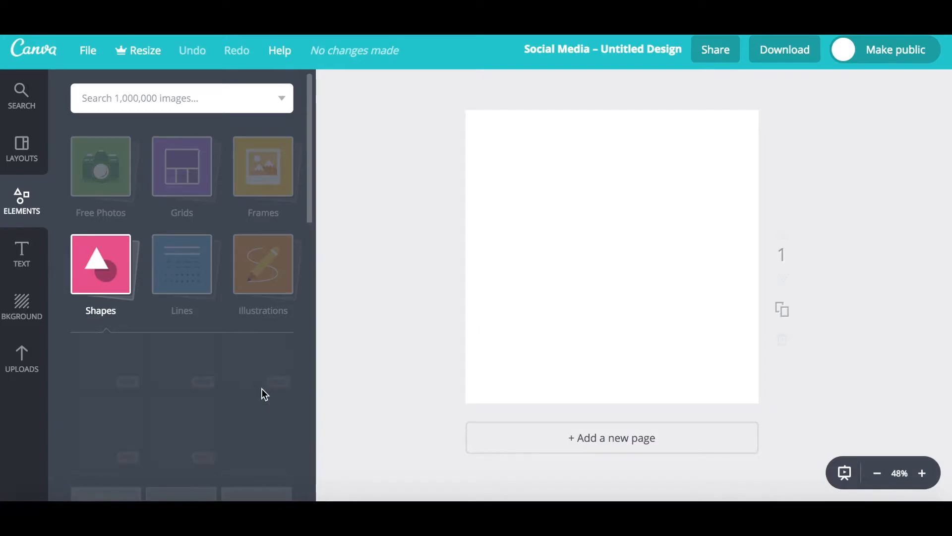
scroll(119, 391, down, 4)
scroll(118, 391, down, 10)
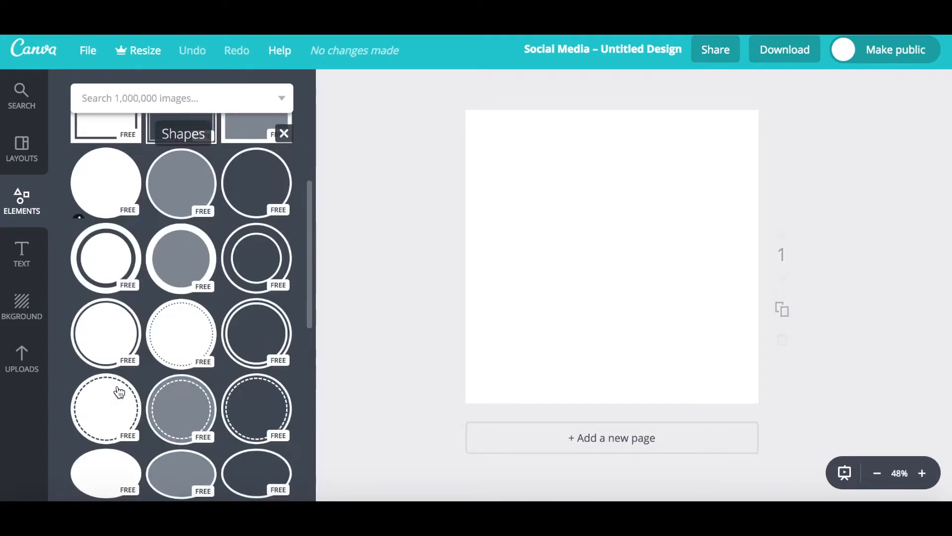
scroll(225, 320, up, 15)
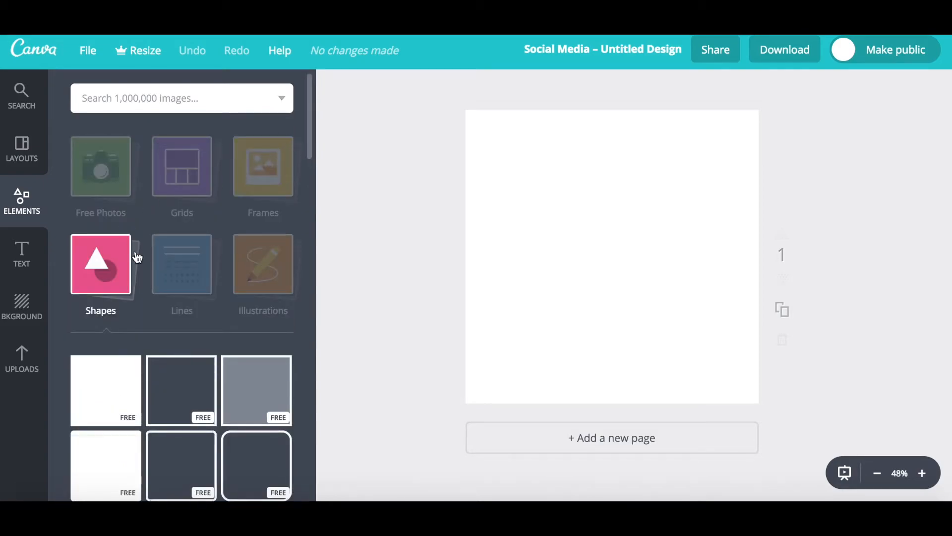
Show the Lines collection of the design elements and look through its line styles
click(171, 271)
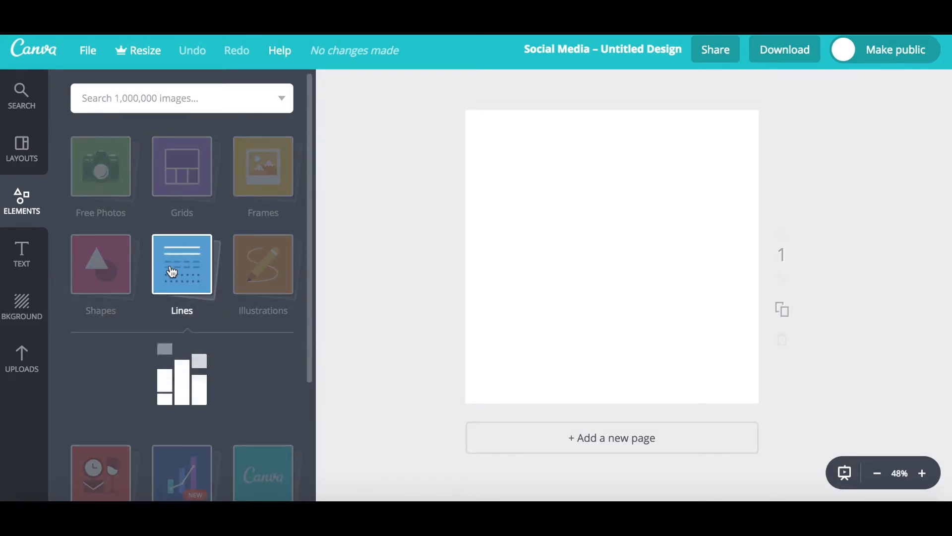
scroll(206, 374, down, 2)
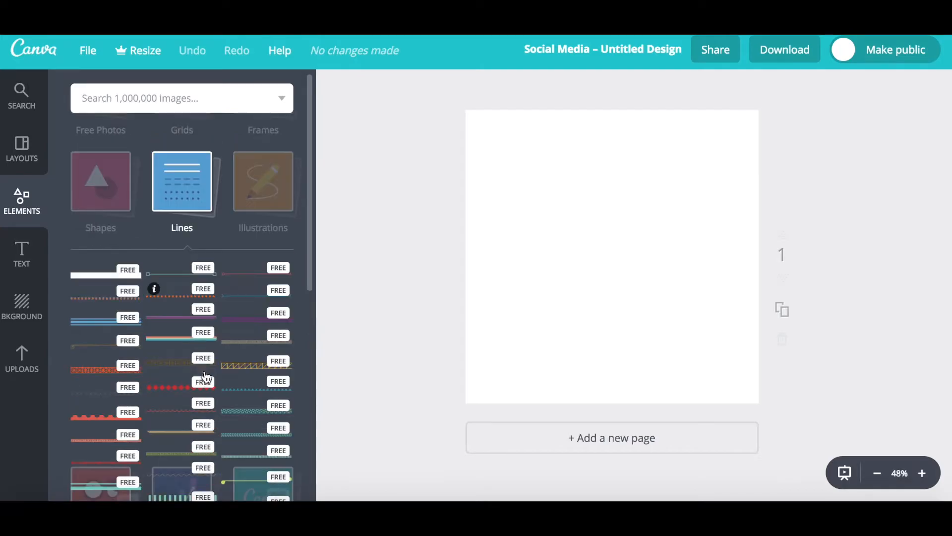
scroll(239, 404, down, 2)
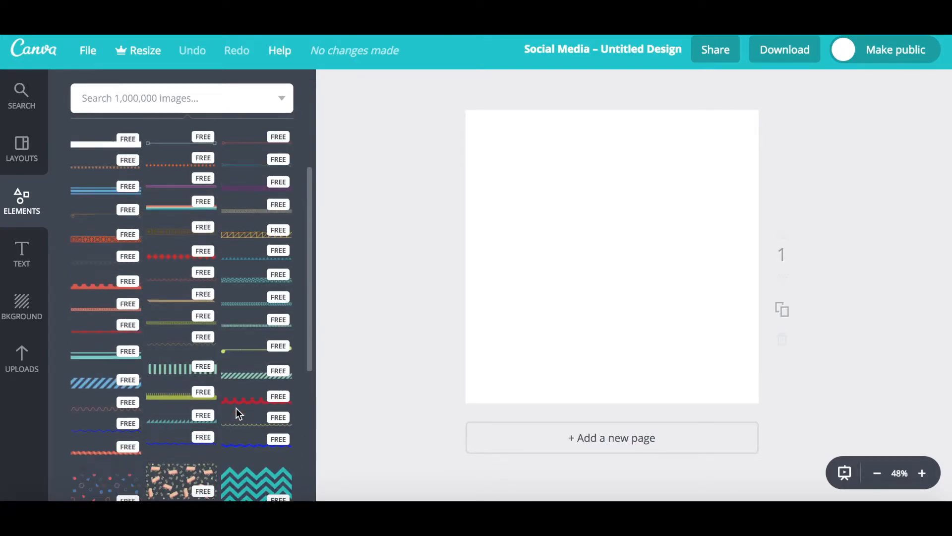
scroll(236, 409, up, 4)
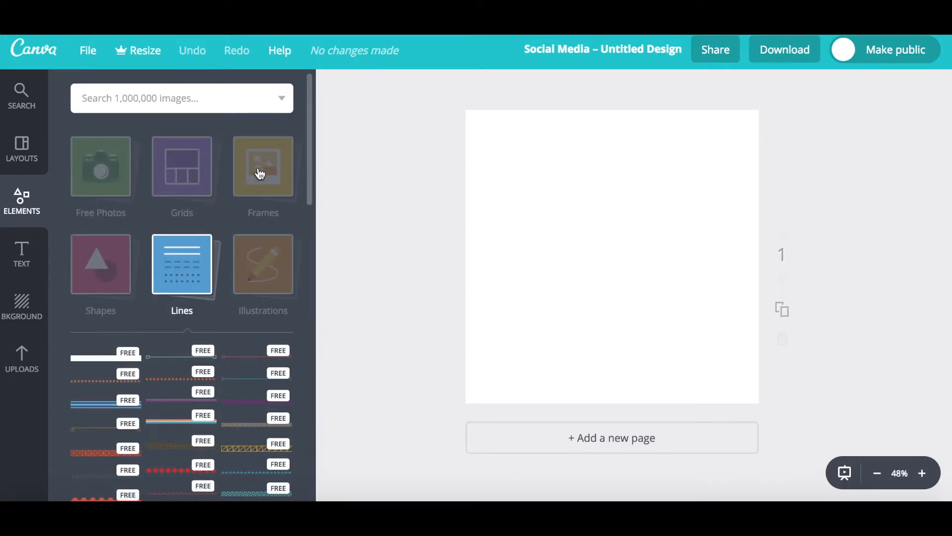
Look through the Illustrations collection of the design elements and close it
click(258, 267)
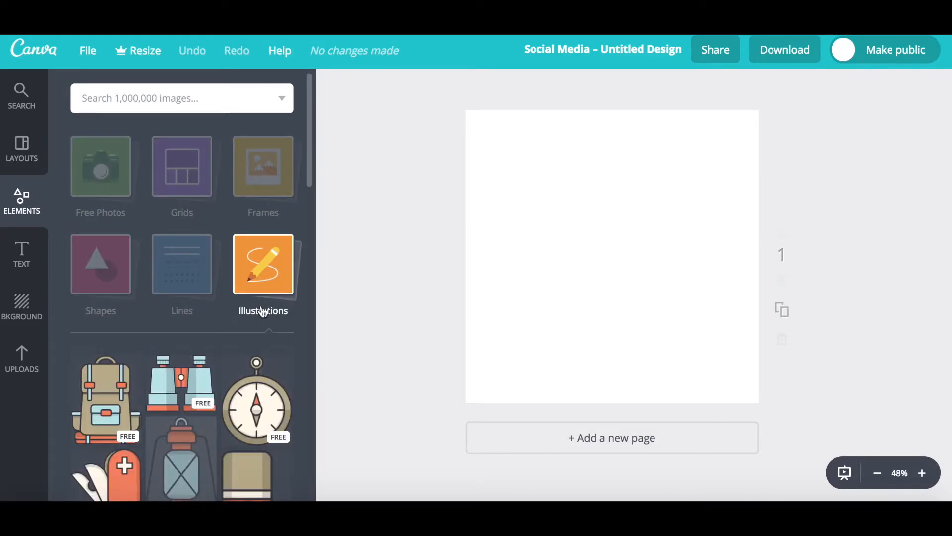
scroll(179, 298, down, 5)
scroll(94, 396, down, 4)
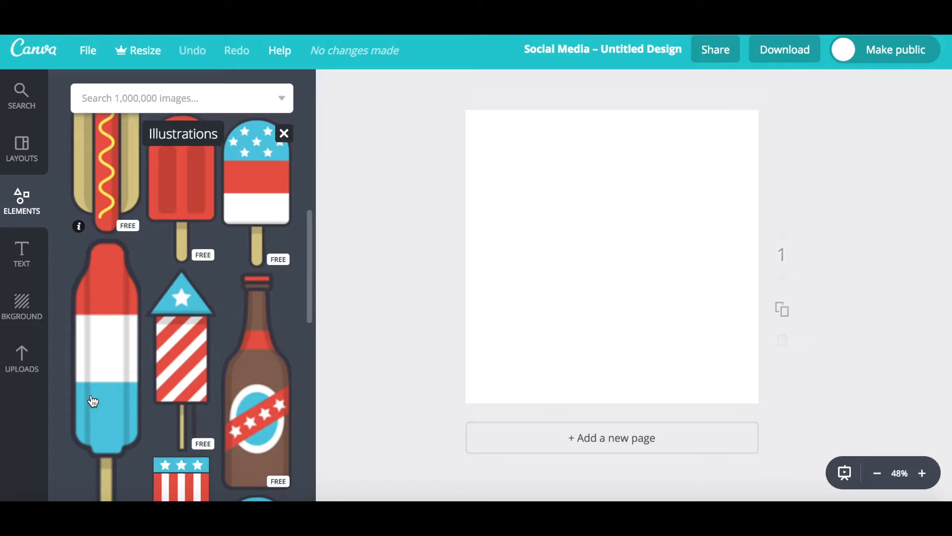
scroll(241, 390, down, 6)
scroll(241, 390, up, 14)
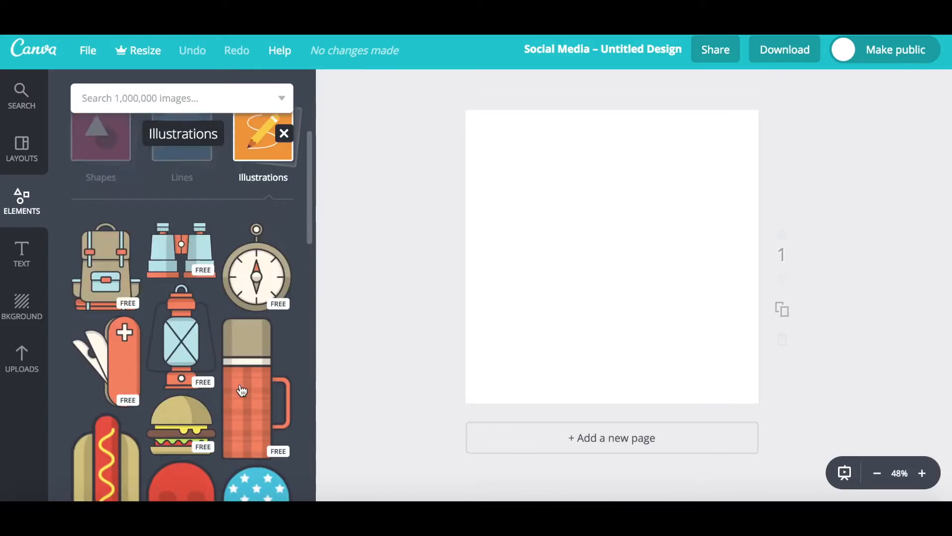
click(264, 202)
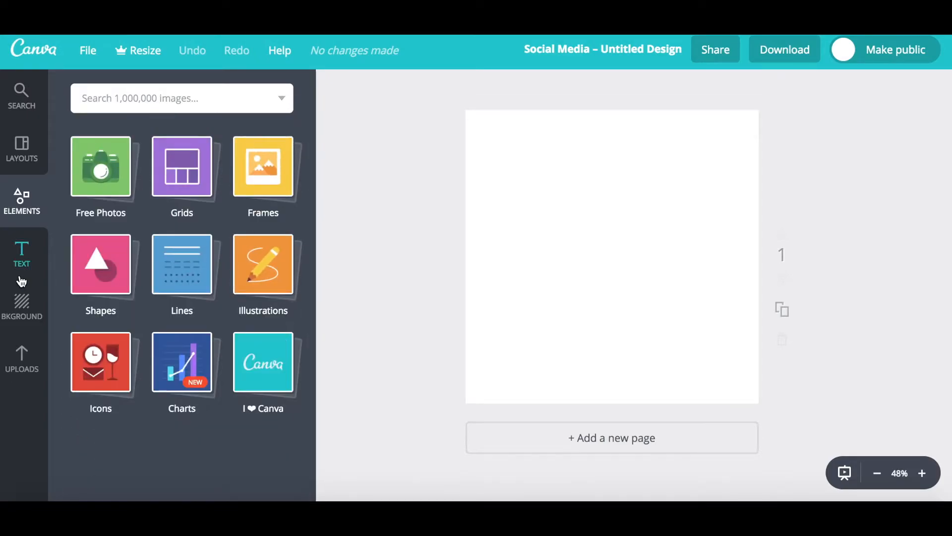
Look through the Icons collection of the design elements and close it
click(93, 354)
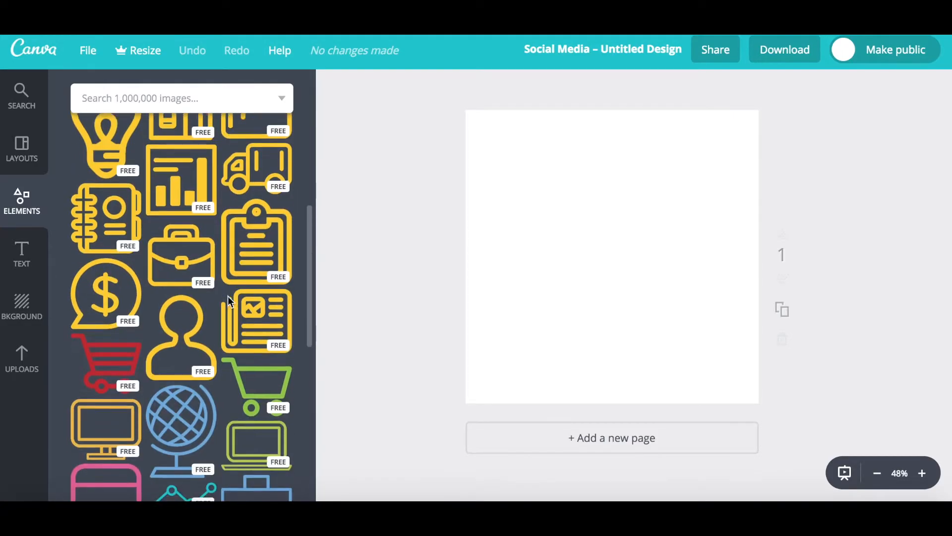
scroll(203, 323, up, 6)
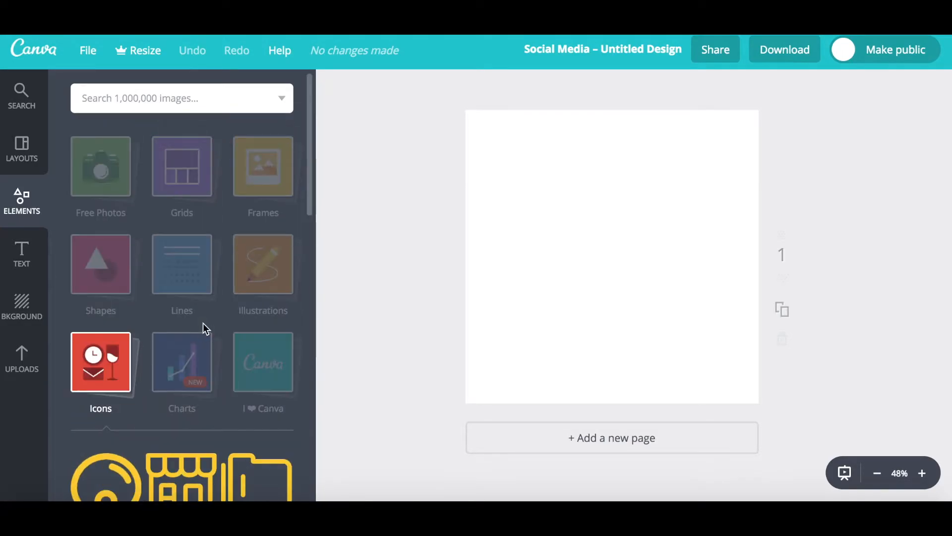
click(208, 351)
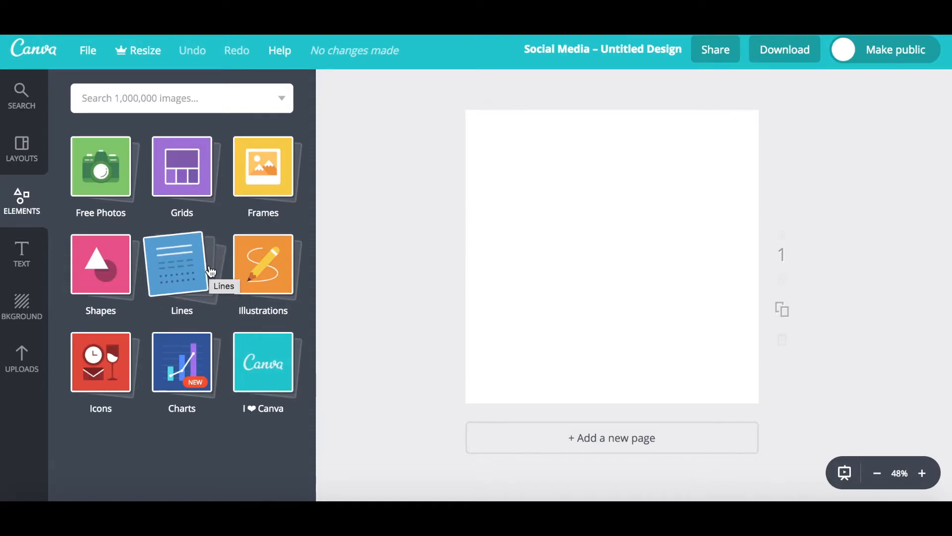
Examine the heading, subheading and body text options and look through the ready-made text combinations
click(20, 251)
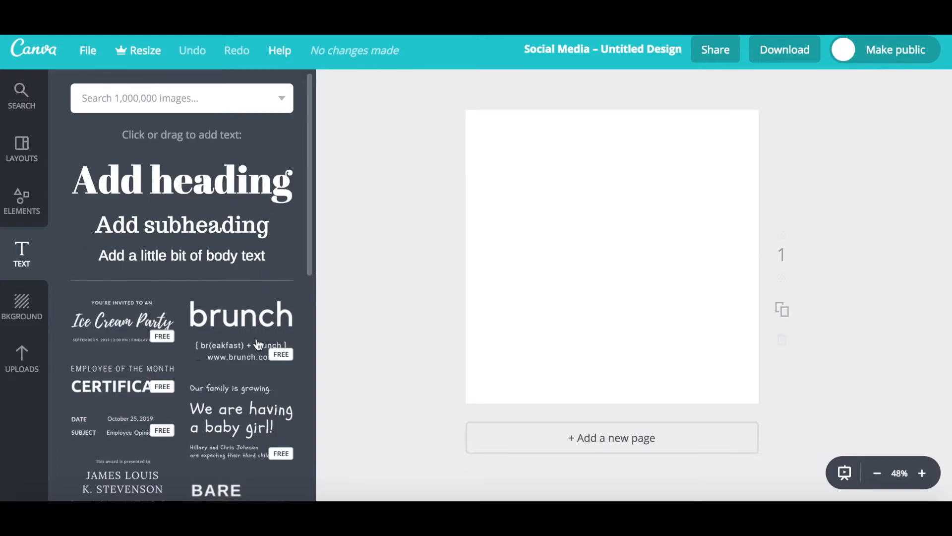
scroll(264, 359, down, 3)
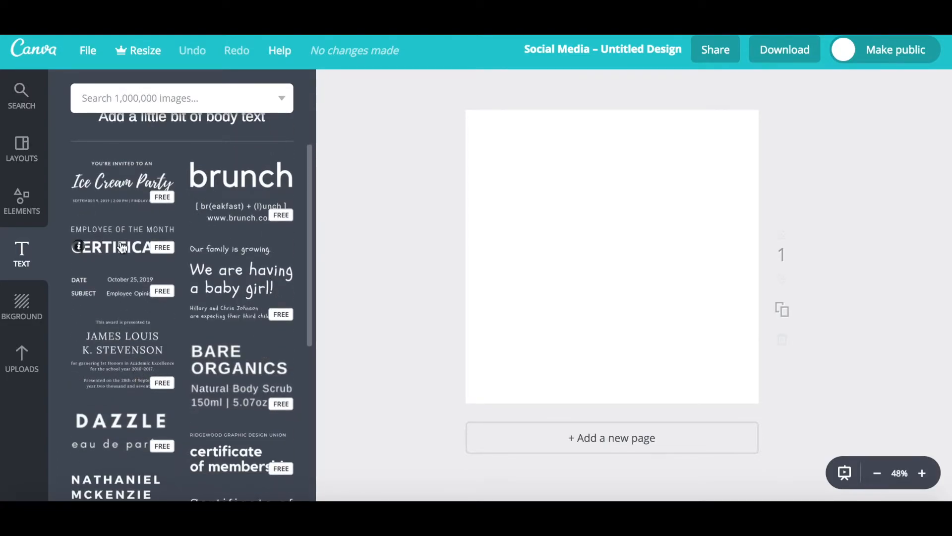
scroll(121, 243, down, 9)
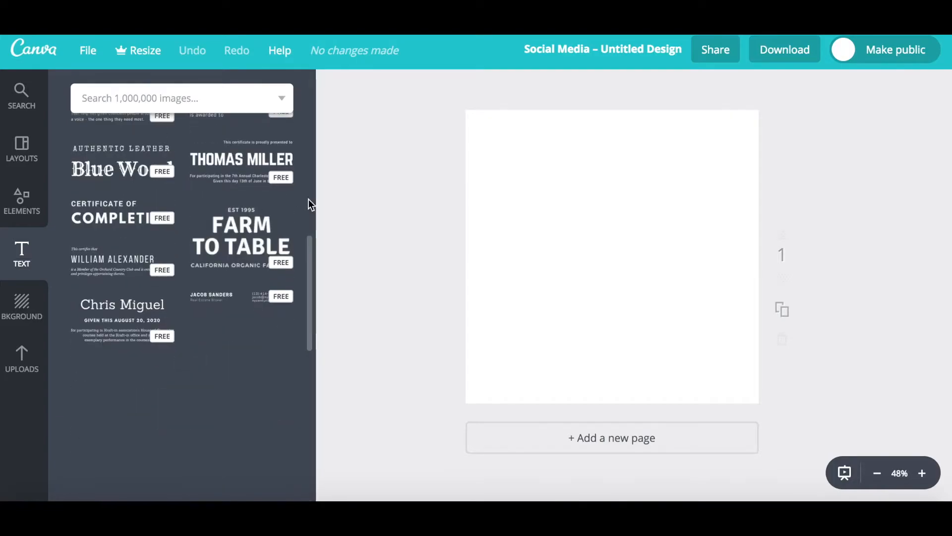
scroll(226, 241, down, 3)
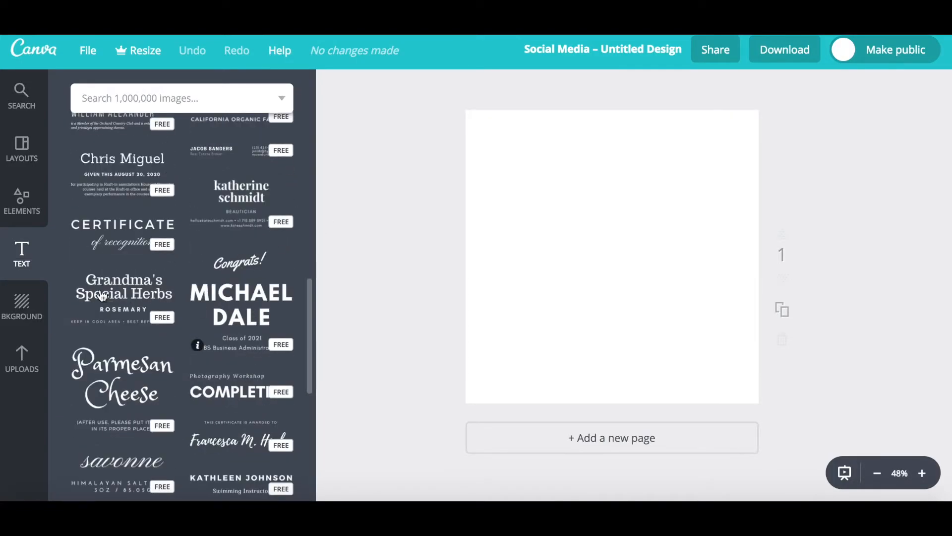
scroll(168, 233, up, 15)
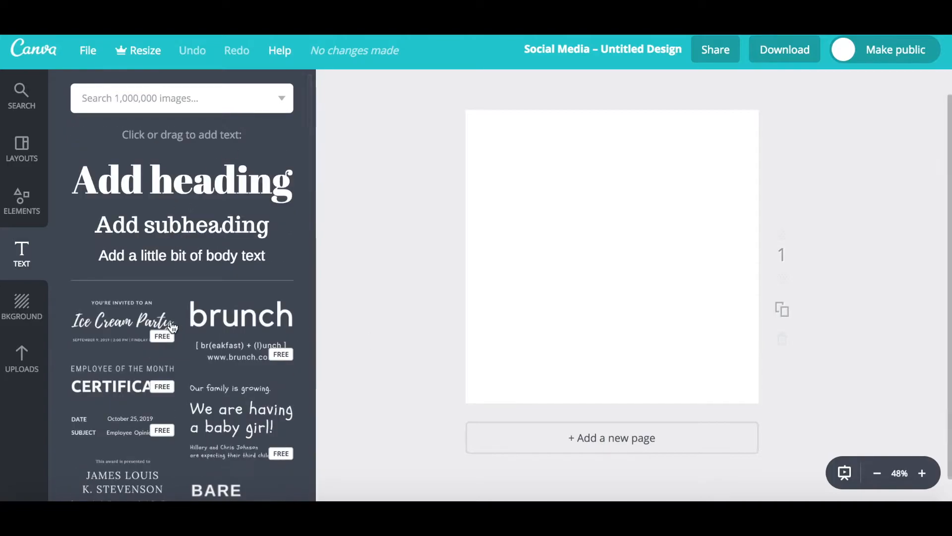
Add a custom bright red to the document colors as the page background
click(22, 304)
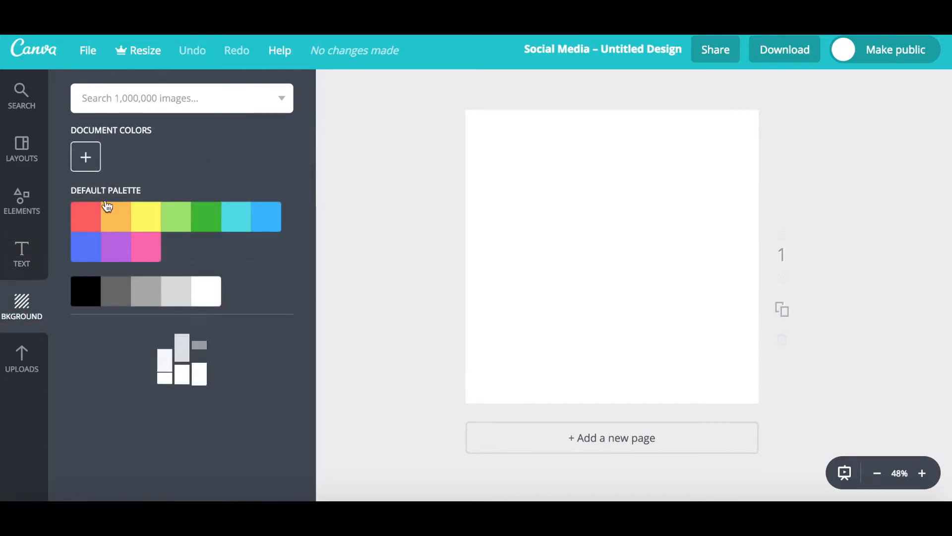
click(91, 162)
drag(234, 202, 228, 247)
click(228, 147)
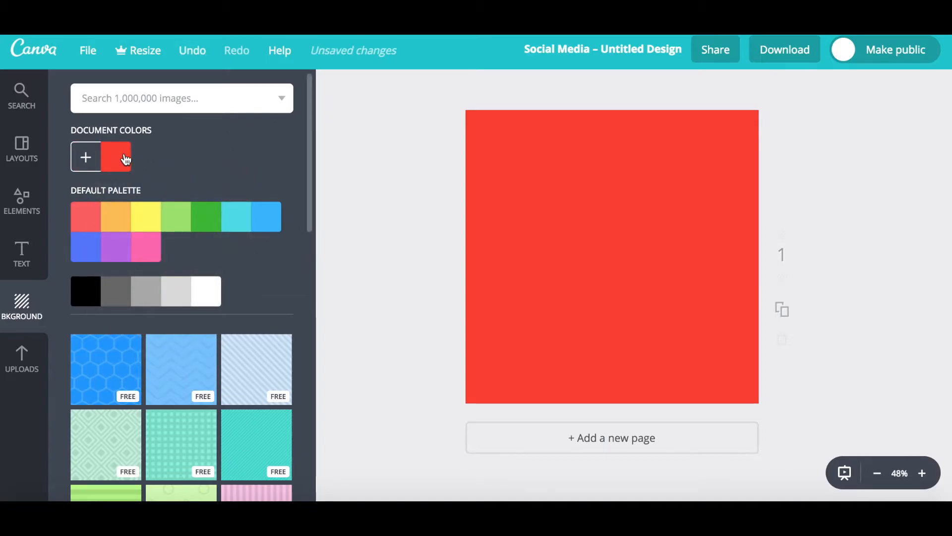
Look through the free patterned backgrounds below the color palettes
scroll(183, 264, down, 6)
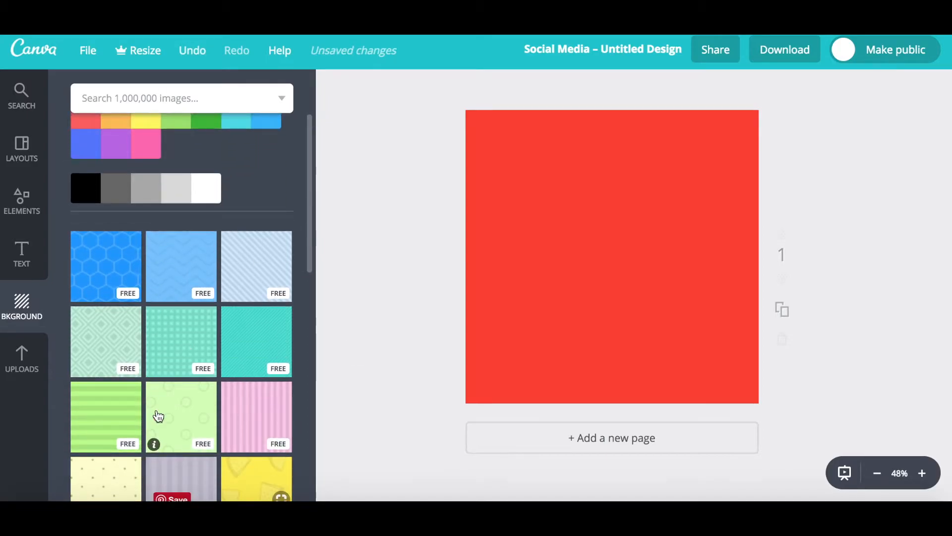
scroll(264, 187, down, 7)
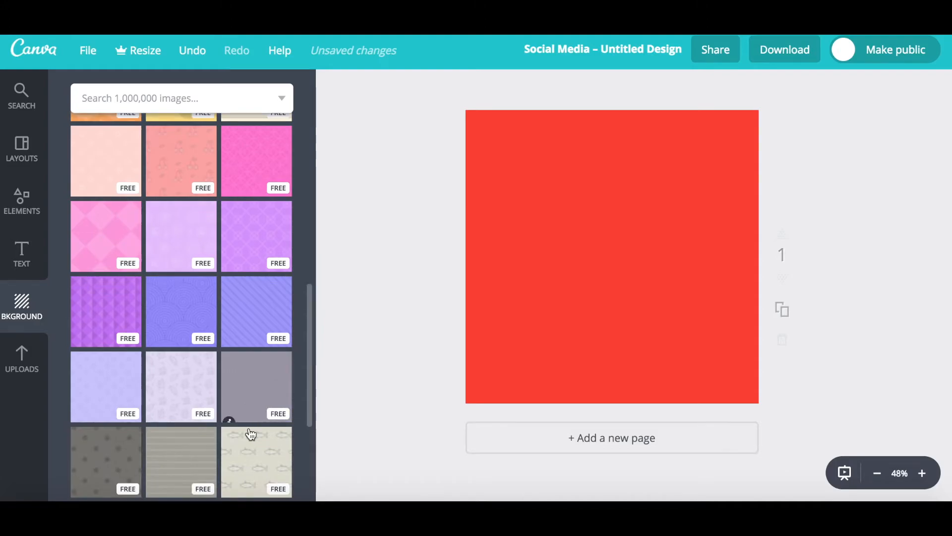
scroll(248, 434, down, 2)
scroll(199, 397, up, 8)
Show the uploaded images and start an upload of own images without choosing a file
click(38, 366)
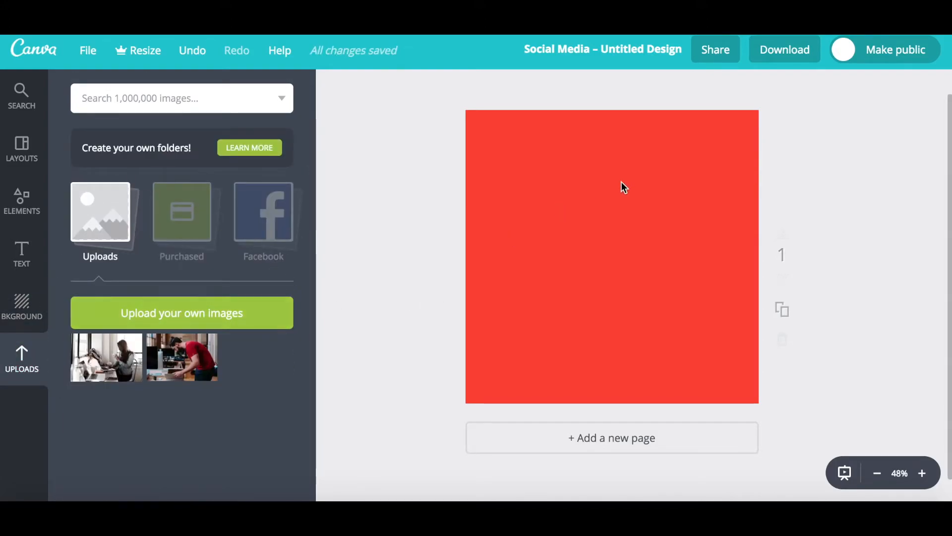
click(186, 313)
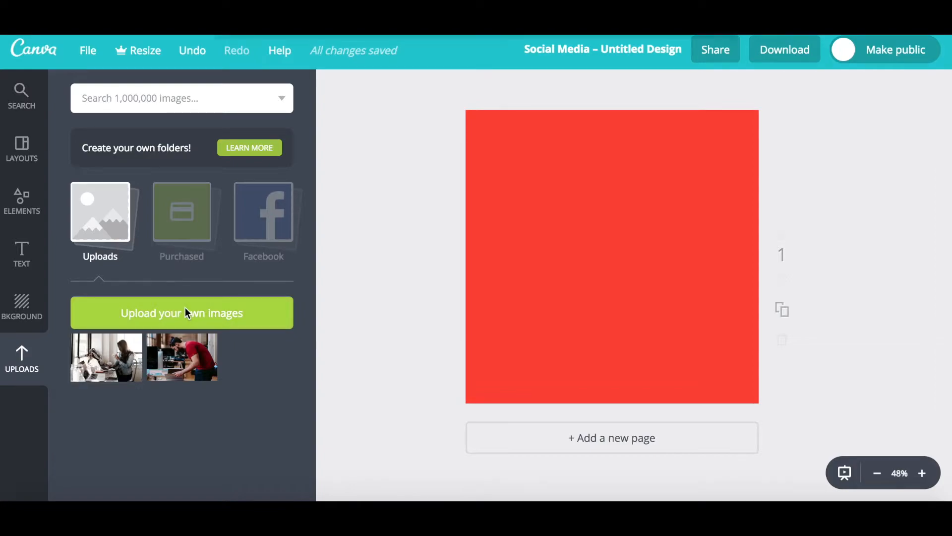
click(672, 298)
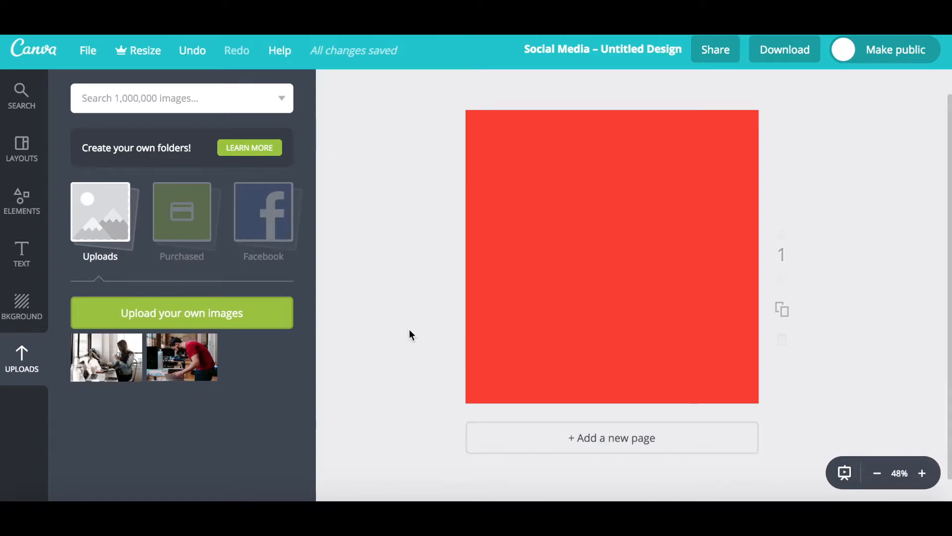
Place the uploaded photo of the man in the red shirt on the page and delete it
drag(173, 358, 610, 246)
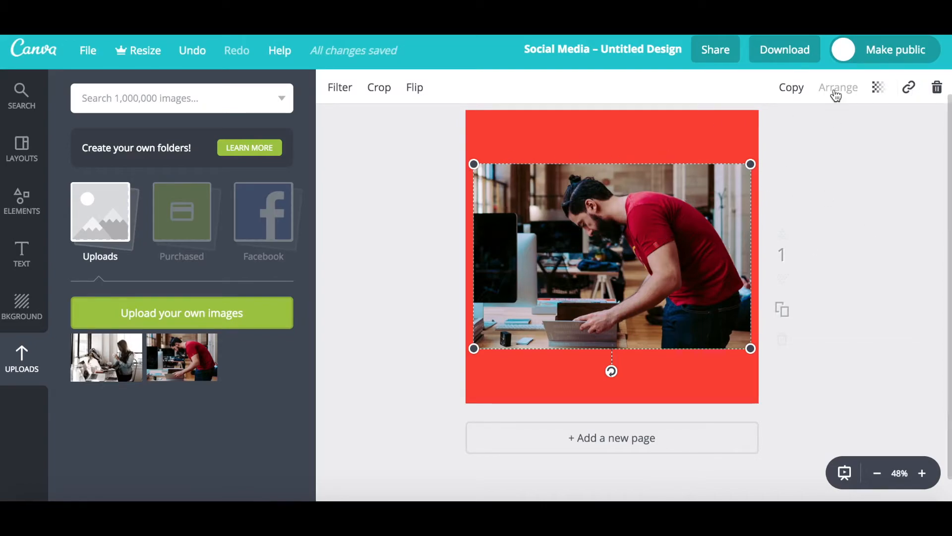
click(937, 89)
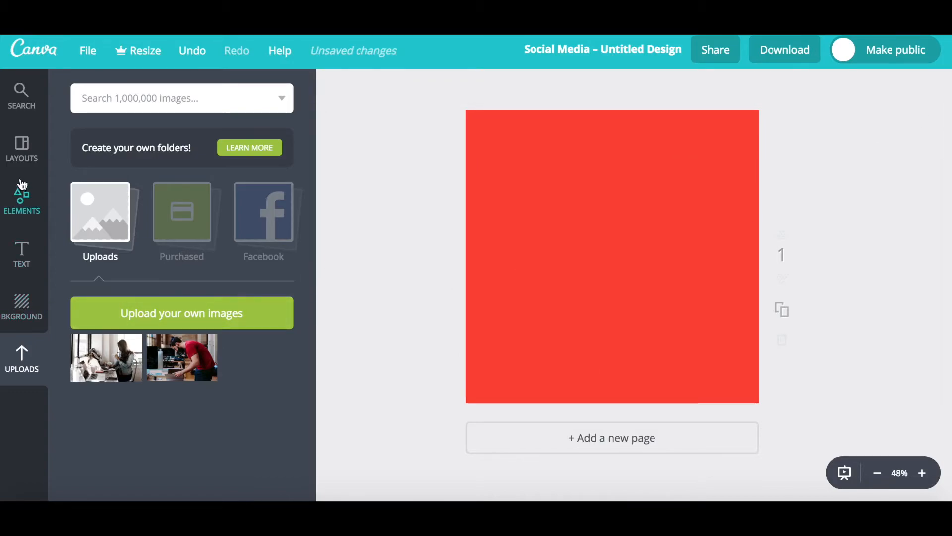
Return to the design elements and browse the Illustrations collection for a graphic
click(23, 214)
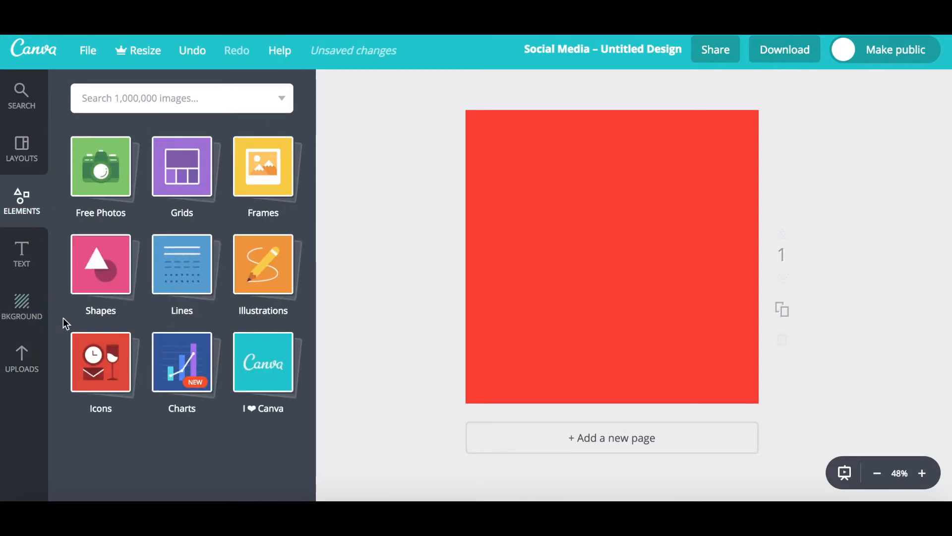
click(265, 270)
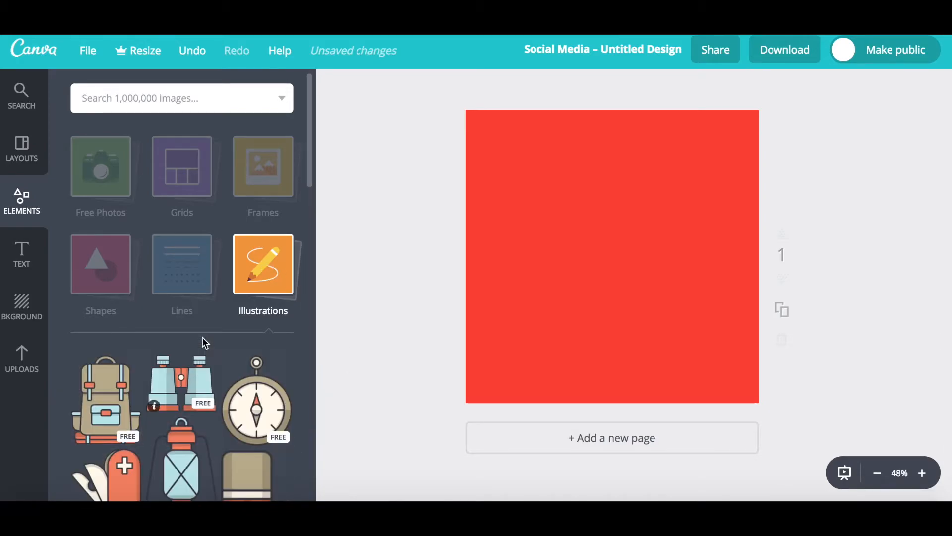
scroll(204, 342, down, 10)
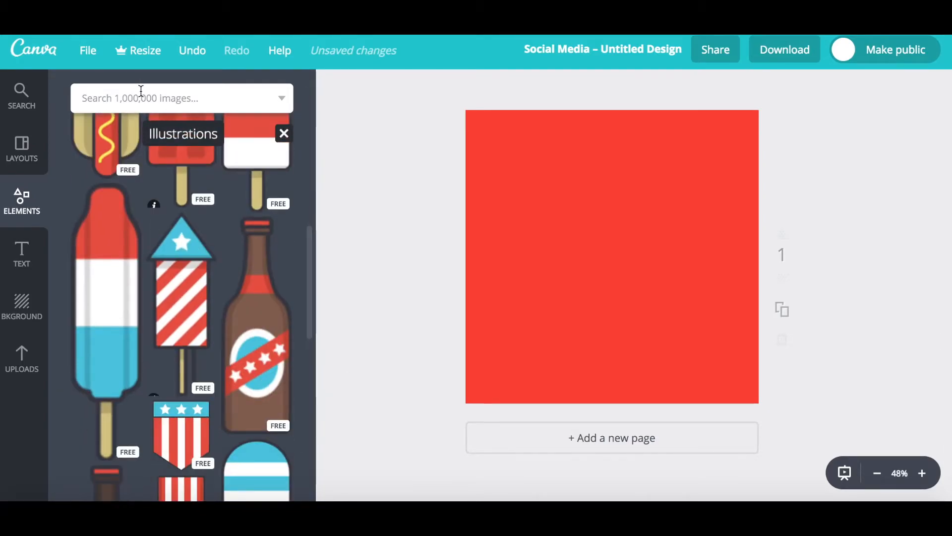
Search the image library for "holiday" and place the leafy wreath on the red page, enlarged to about 582 px wide
click(143, 101)
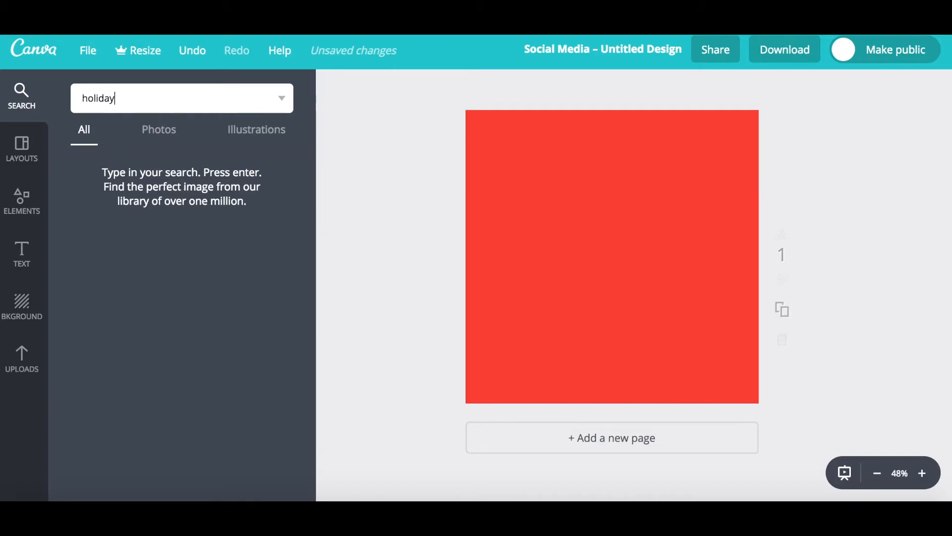
key(Return)
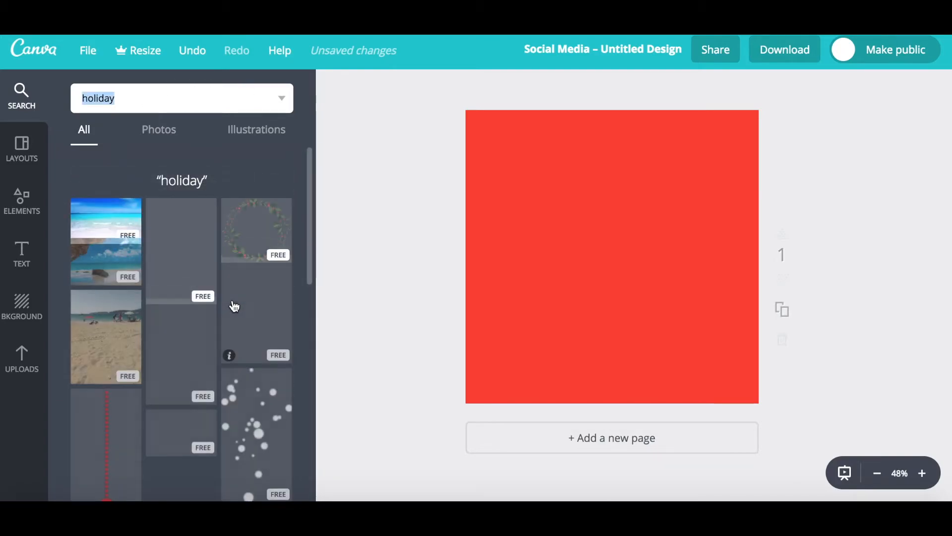
drag(270, 238, 640, 259)
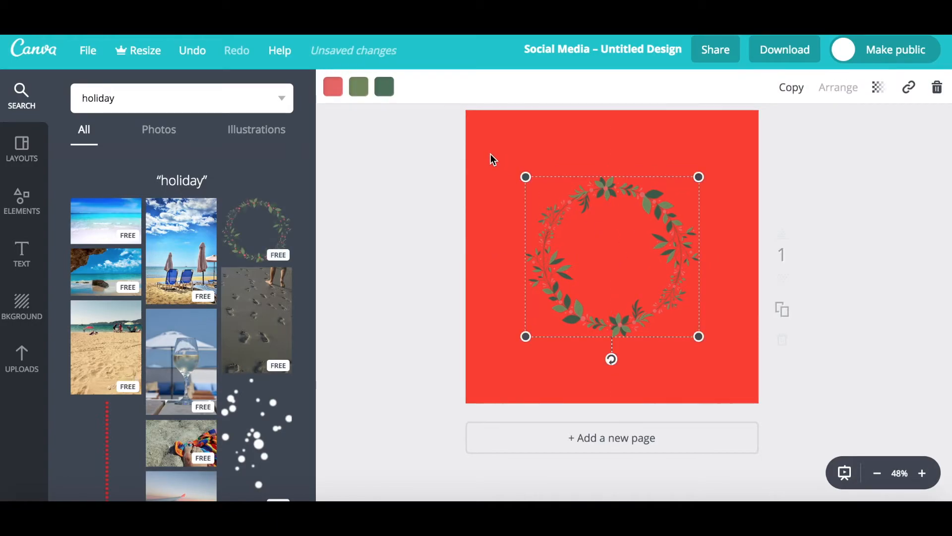
drag(525, 174, 485, 138)
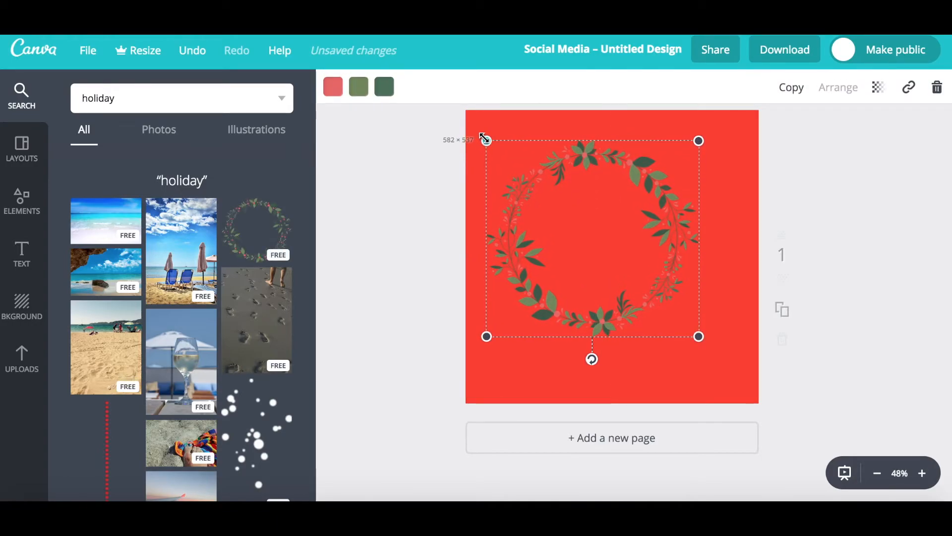
Enlarge the wreath until it nearly fills the page's width and centre it on the red background
drag(699, 336, 750, 384)
mouse_move(609, 299)
mouse_down()
mouse_move(596, 291)
mouse_move(601, 300)
mouse_up()
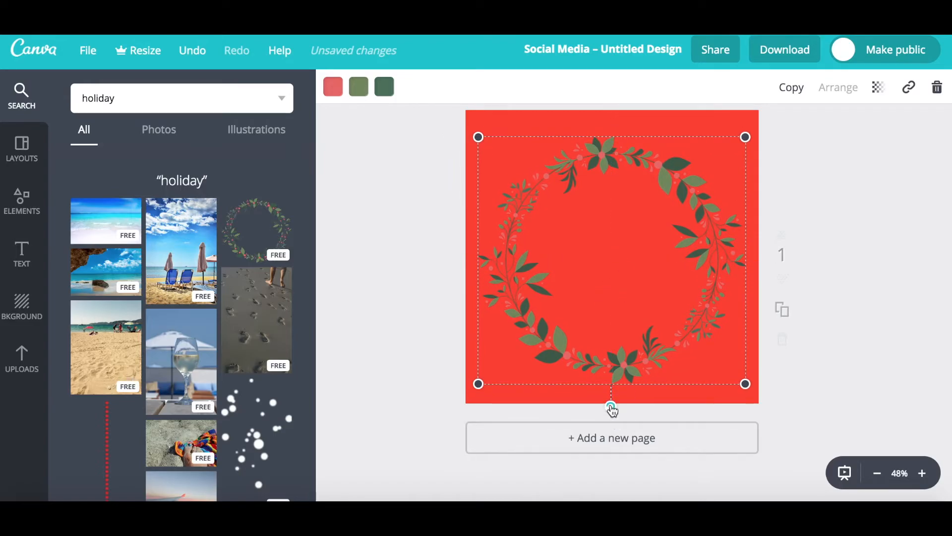
mouse_move(624, 410)
mouse_down()
mouse_move(638, 410)
mouse_move(566, 397)
mouse_move(612, 415)
mouse_up()
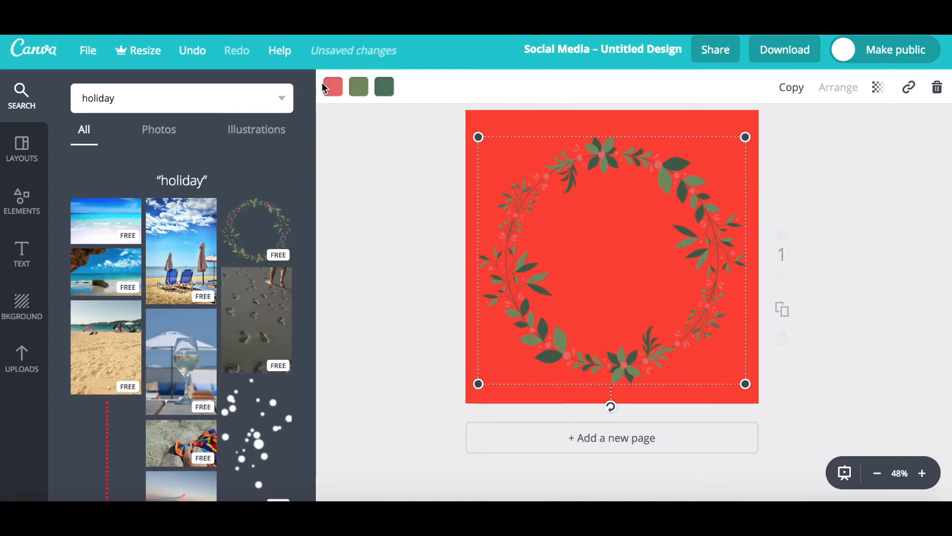
Recolour the wreath's pink berries with the custom red e80011 and deselect the wreath
click(334, 89)
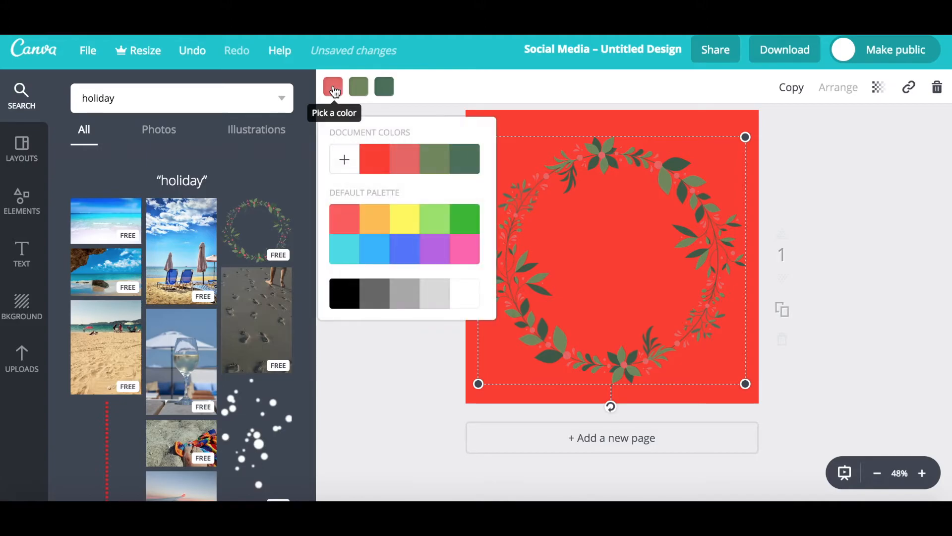
click(344, 160)
drag(474, 265, 496, 241)
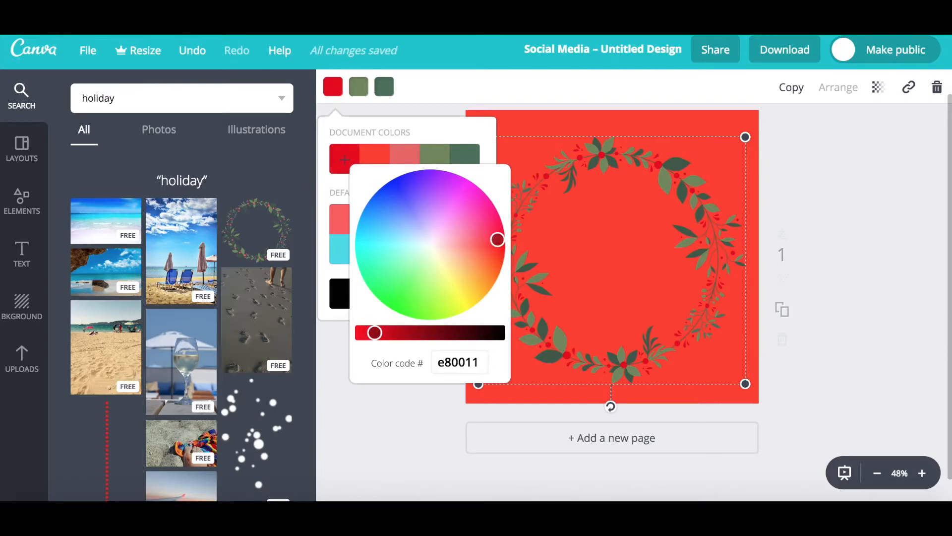
click(599, 258)
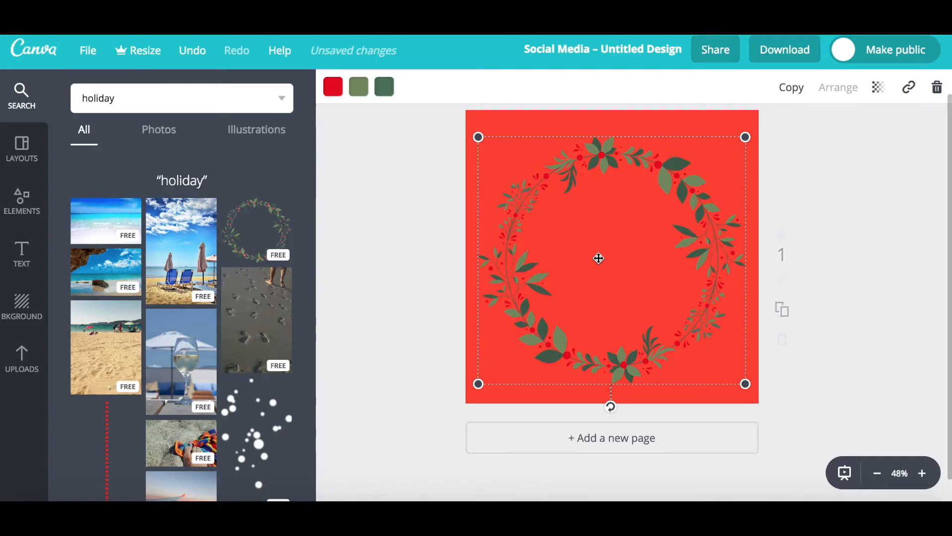
click(364, 192)
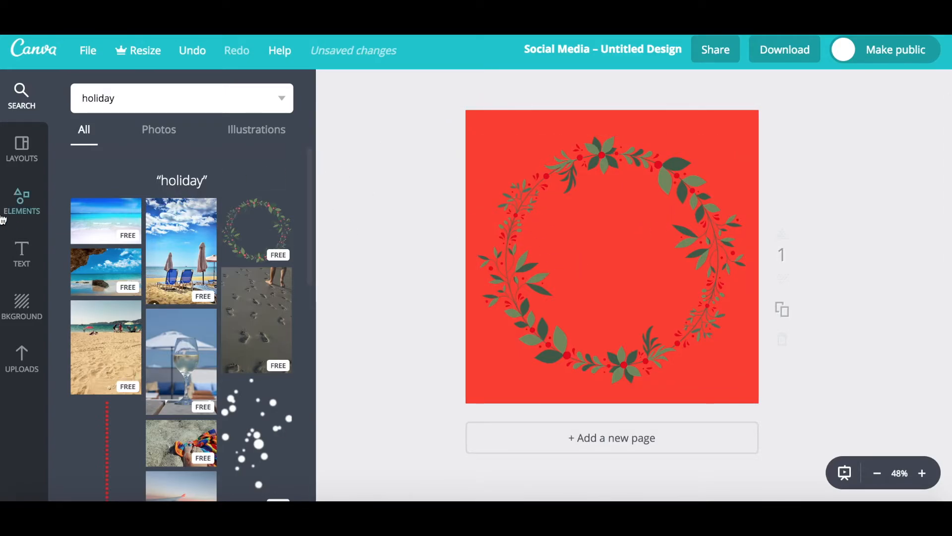
Add a subheading reading "Happy Holidays" inside the wreath and set its font to Londrina Shadow
click(25, 246)
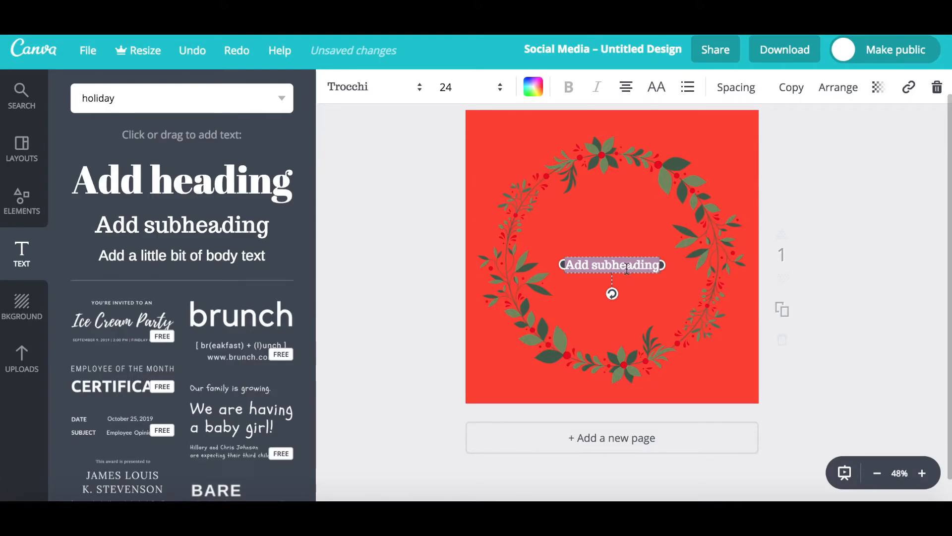
text(Happy Holidays)
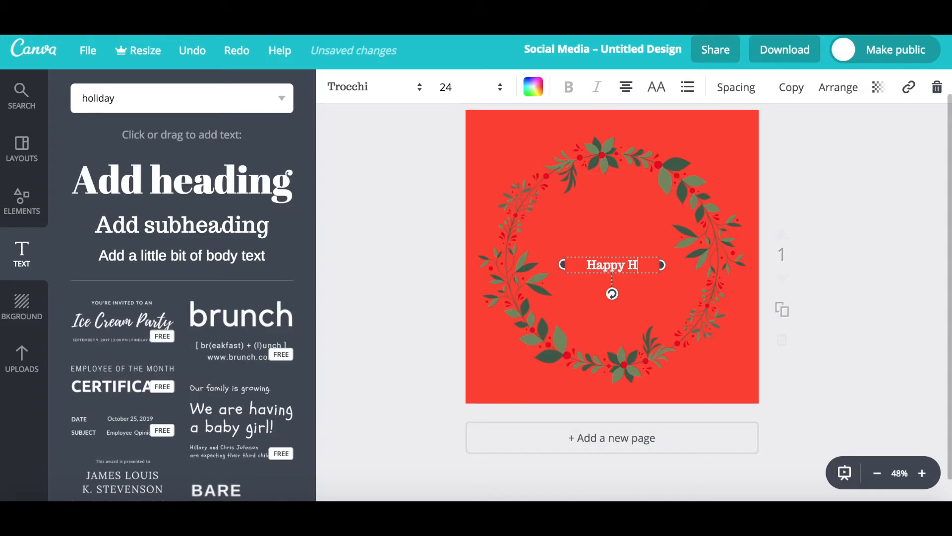
click(383, 88)
scroll(396, 277, up, 15)
scroll(394, 281, up, 20)
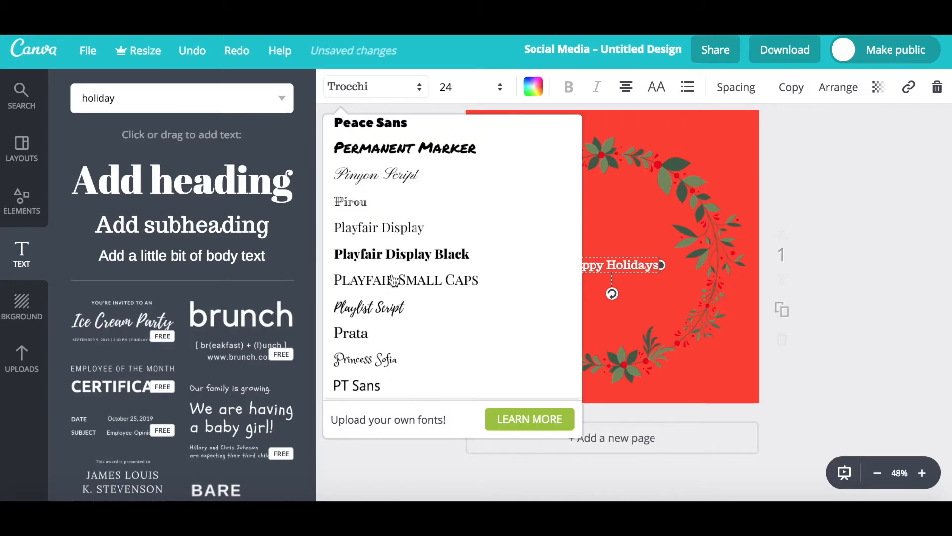
scroll(394, 281, down, 5)
scroll(394, 281, up, 5)
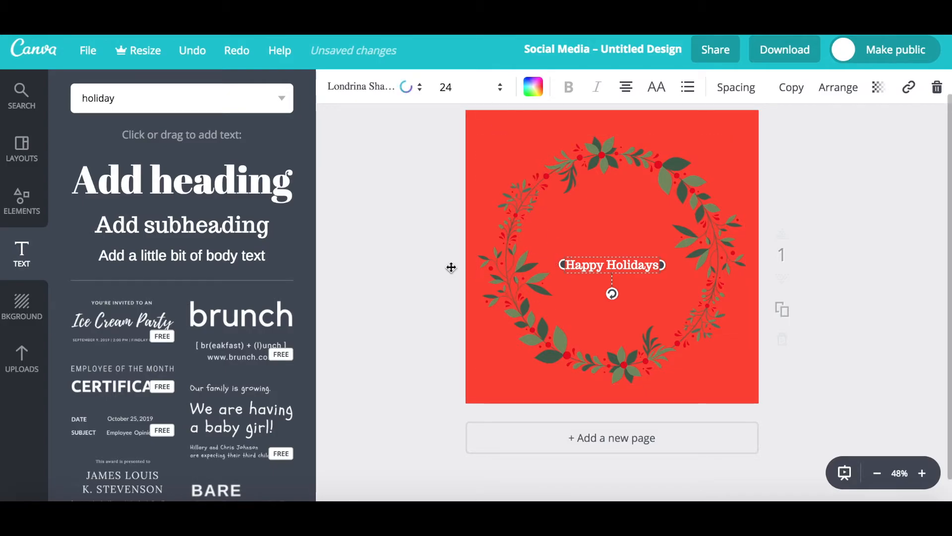
Enlarge the "Happy Holidays" text, trying size 42 first and settling on size 64
click(469, 99)
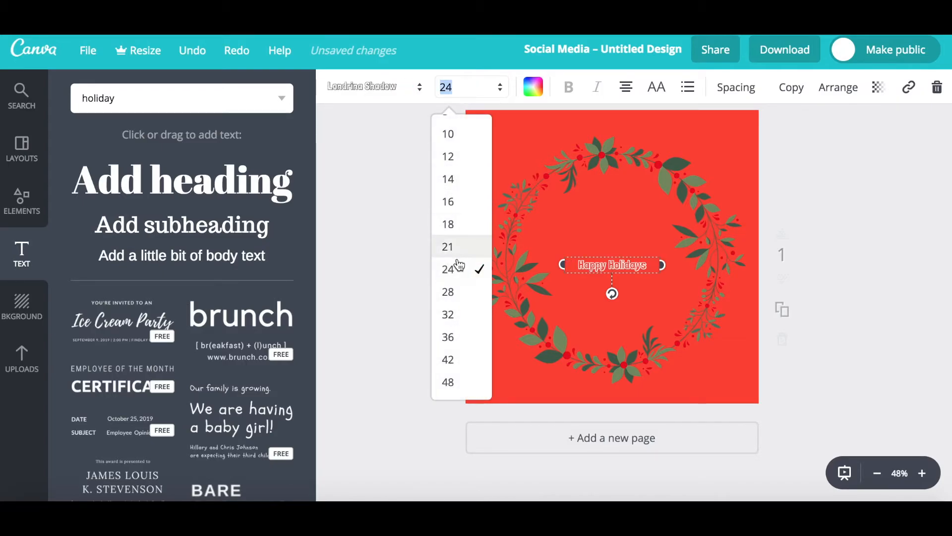
scroll(453, 387, down, 4)
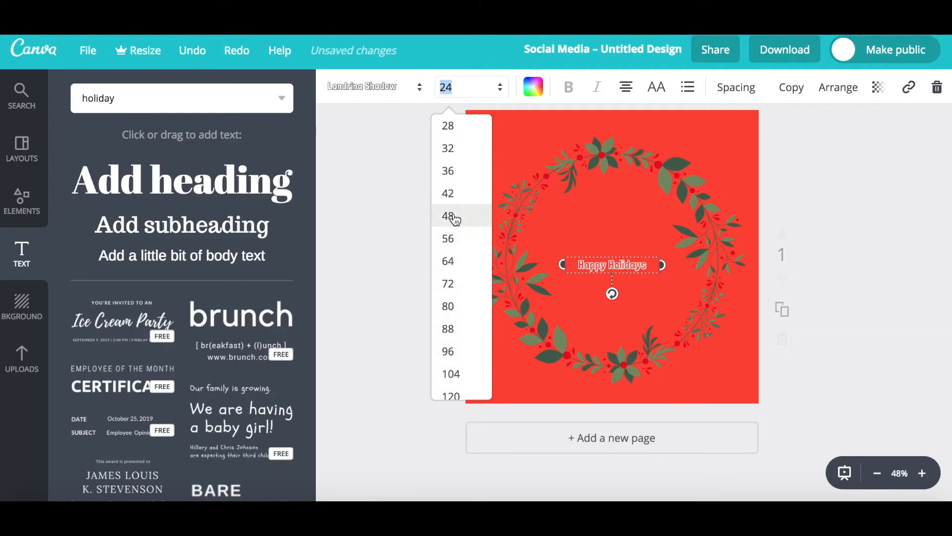
click(454, 199)
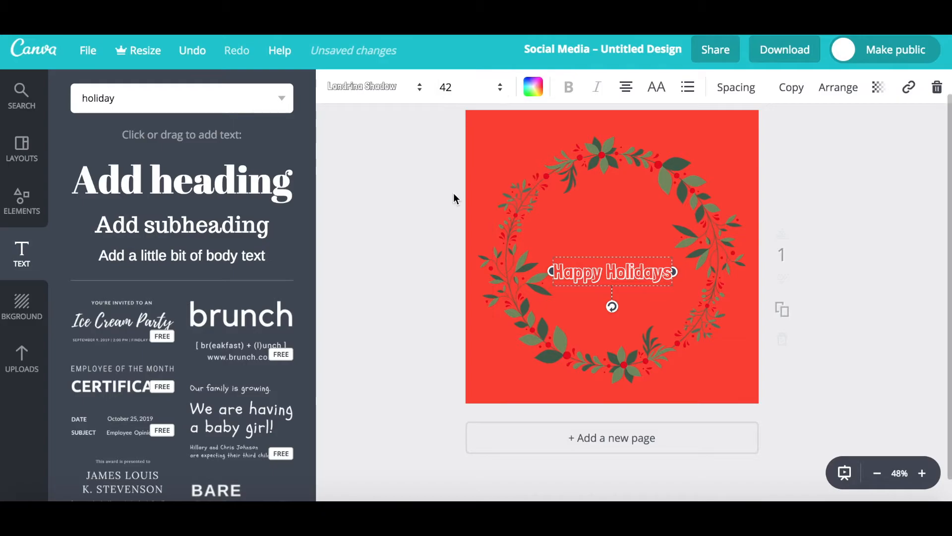
click(455, 82)
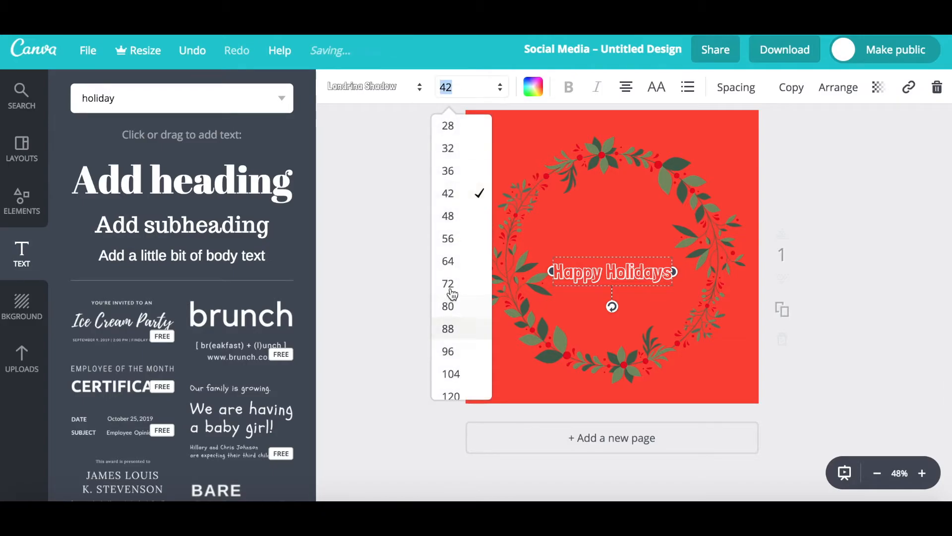
click(454, 266)
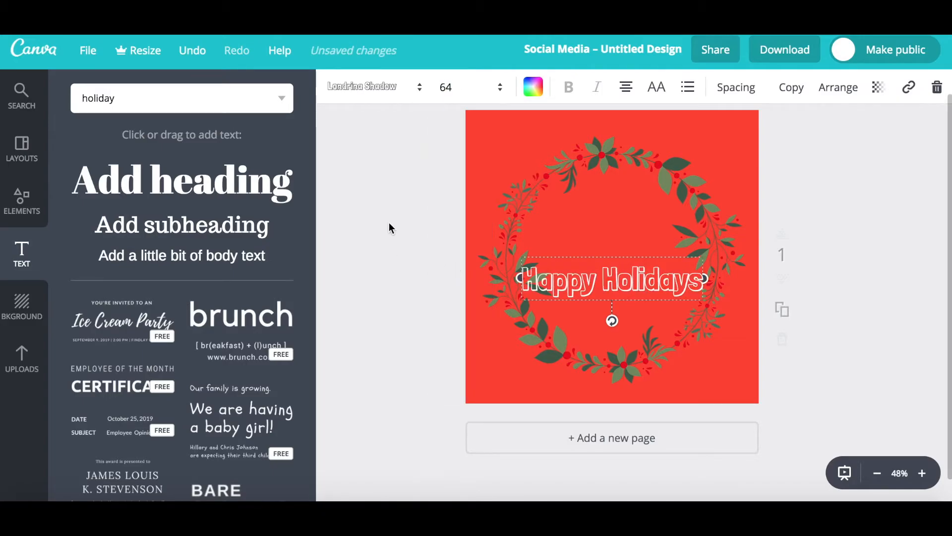
Move the "Happy Holidays" text up to the wreath's centre and tilt it slightly clockwise
drag(594, 280, 594, 255)
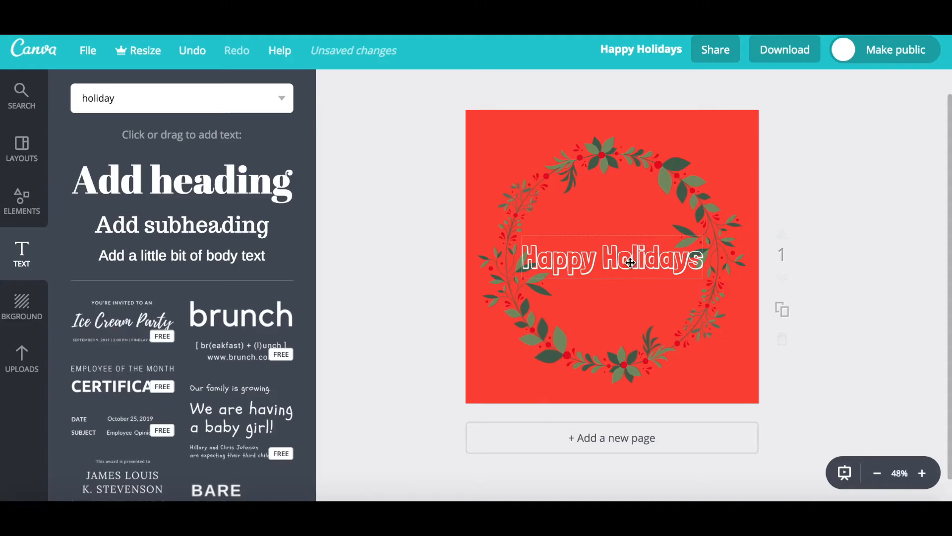
drag(630, 263, 630, 262)
mouse_move(612, 298)
mouse_down()
mouse_move(548, 276)
mouse_move(601, 297)
mouse_up()
click(358, 270)
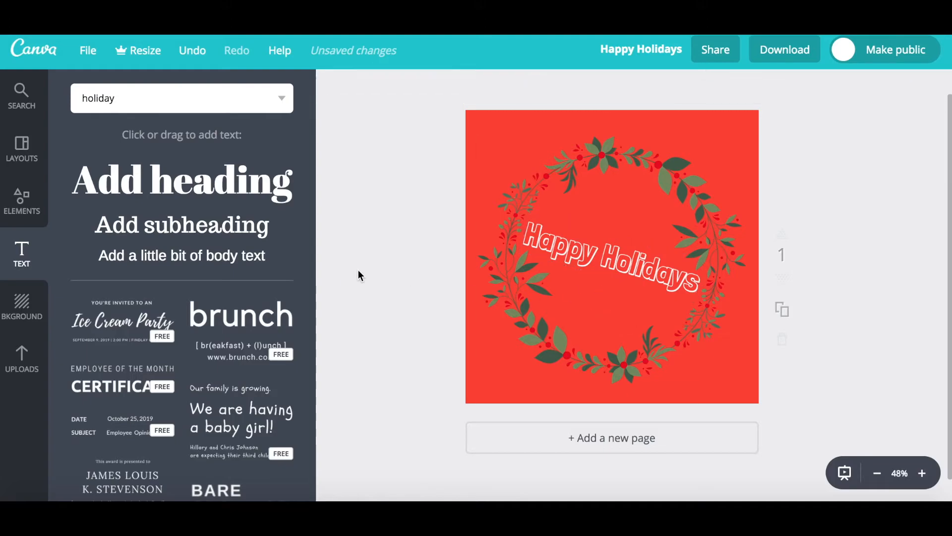
Leave the Illustrations collection and add the gold triangle-patterned line from the Lines collection to the page
click(24, 214)
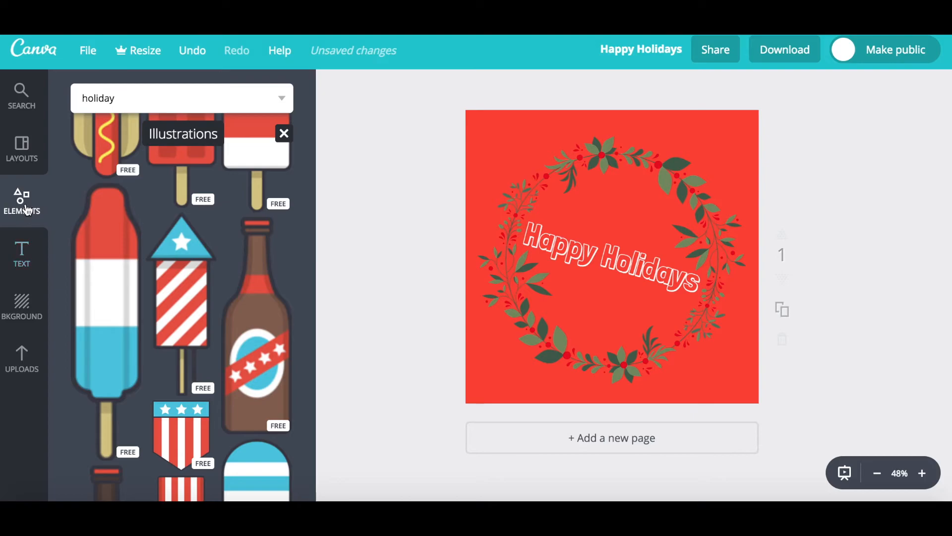
click(284, 134)
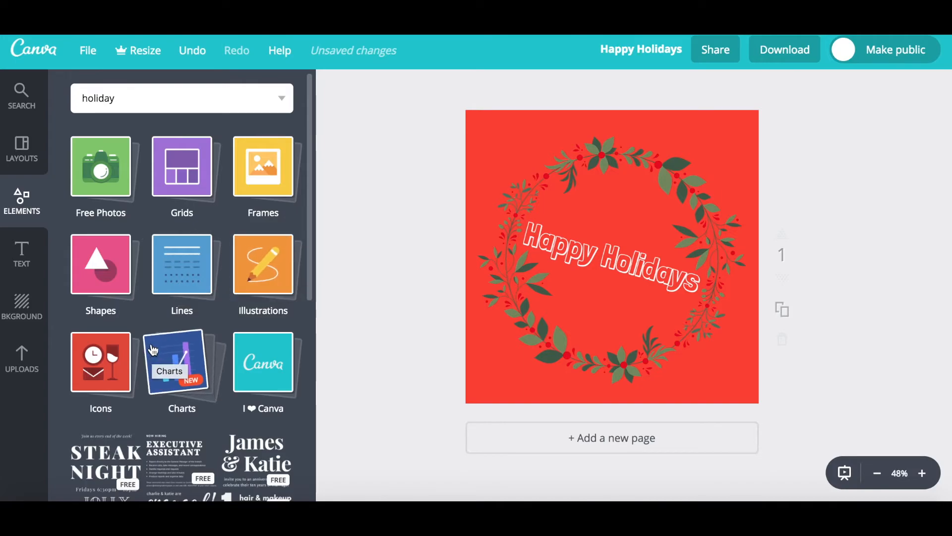
click(189, 277)
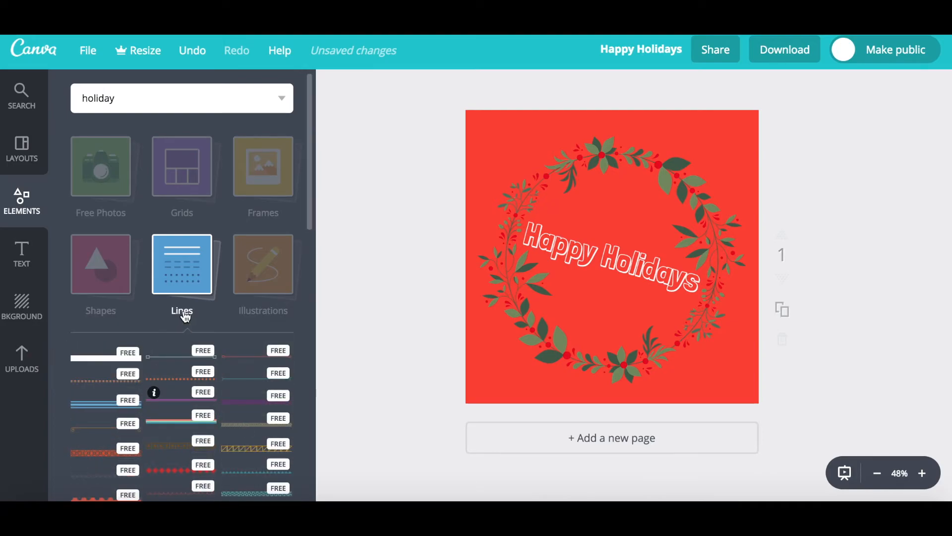
scroll(184, 317, down, 3)
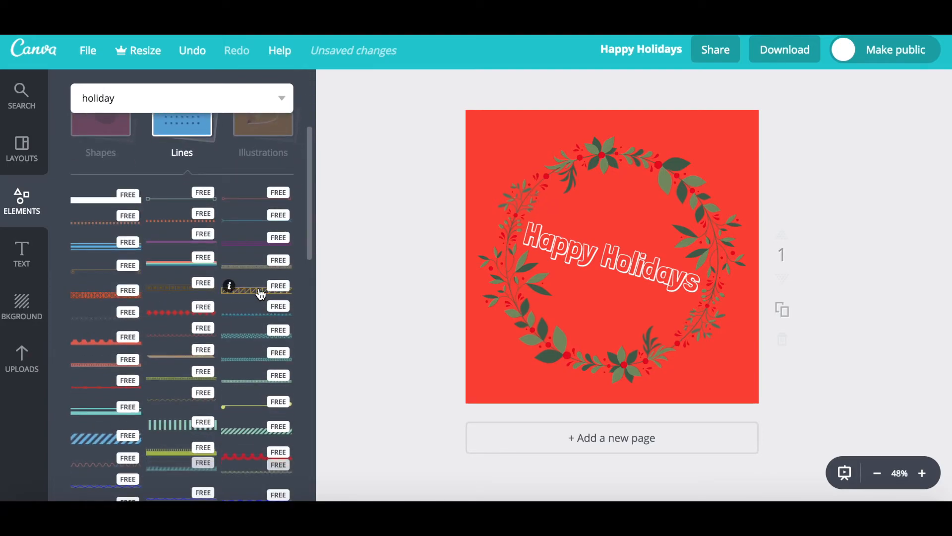
click(260, 292)
Move the gold patterned line to the page's bottom edge and stretch it across the full page width
drag(612, 256, 615, 393)
drag(501, 380, 425, 375)
drag(720, 403, 781, 402)
click(350, 296)
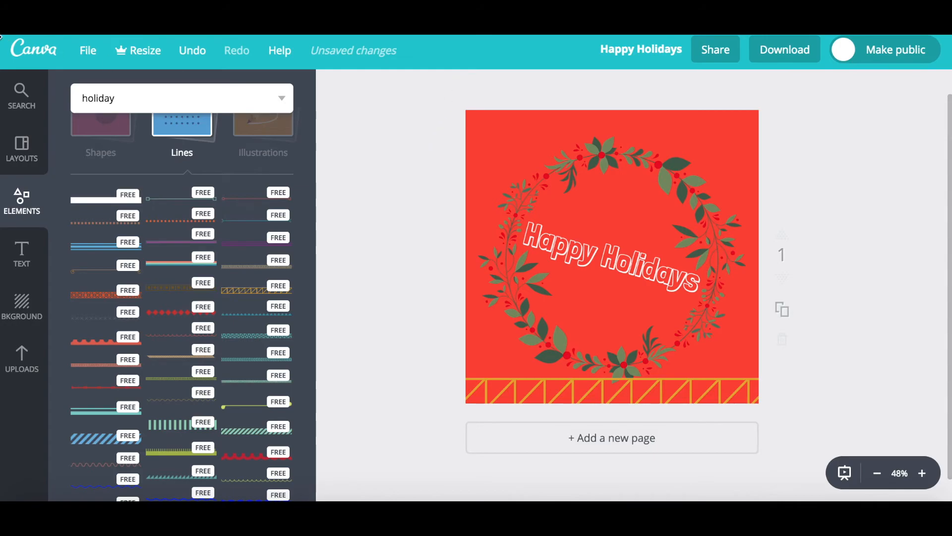
Review the design's file options and the available download file types, keeping PNG and closing without downloading
click(86, 47)
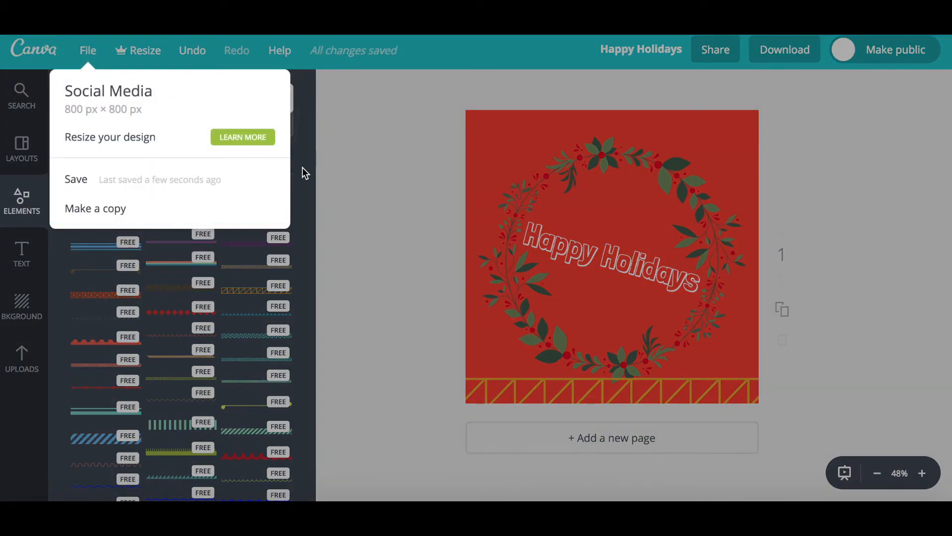
click(359, 163)
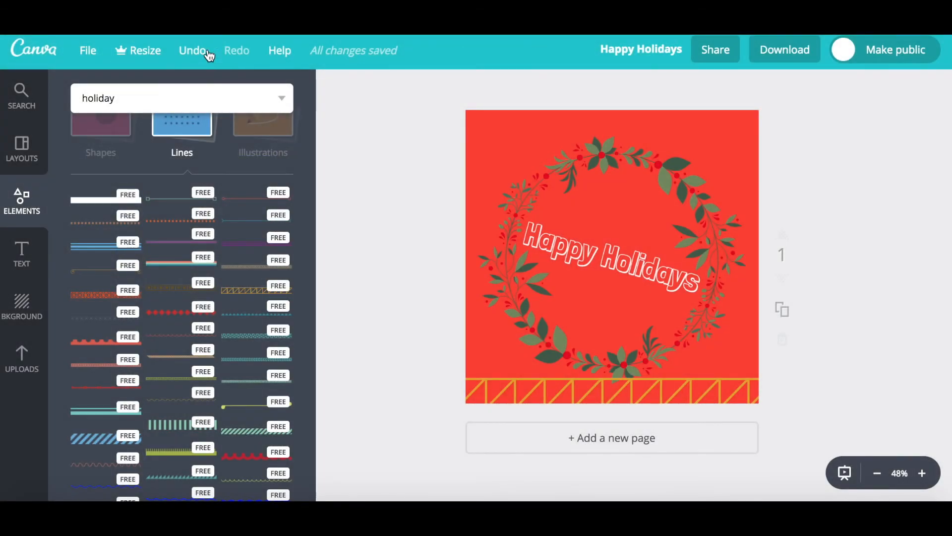
click(806, 52)
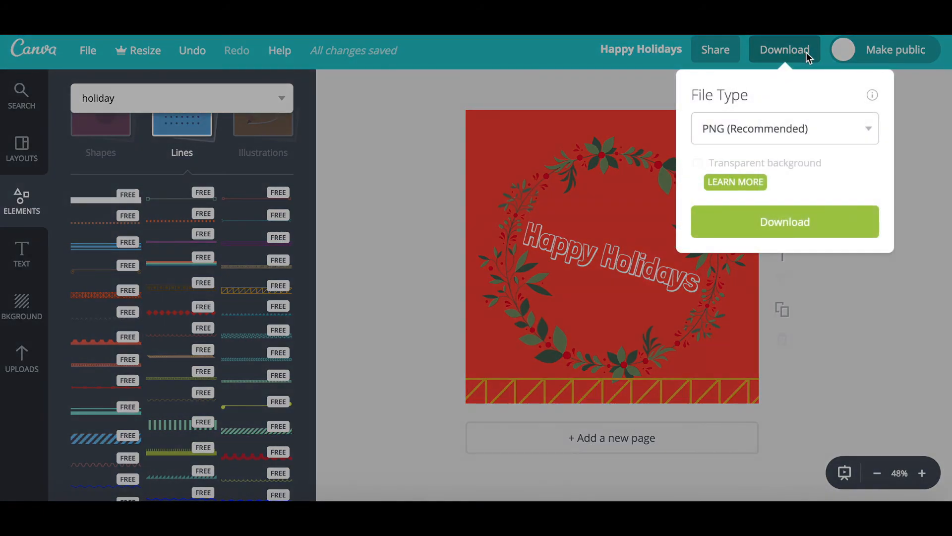
click(776, 127)
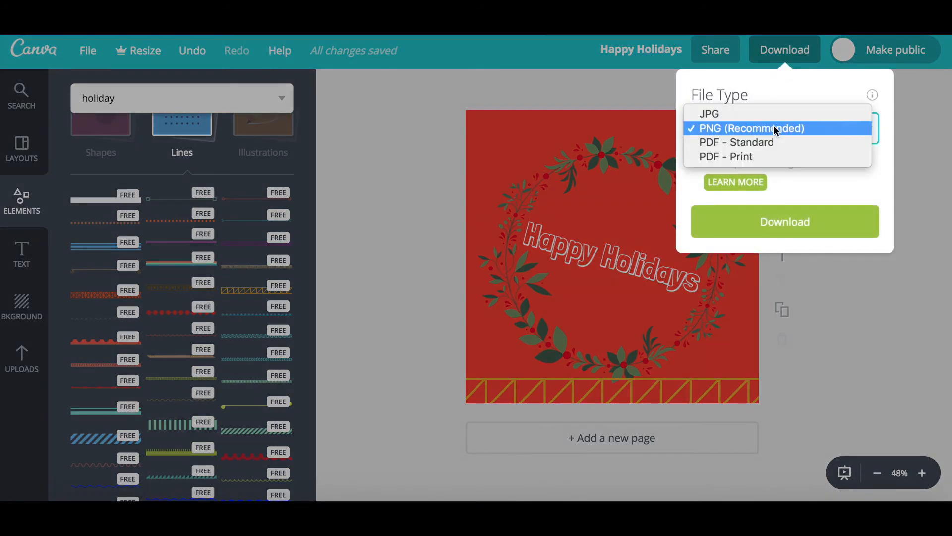
click(717, 128)
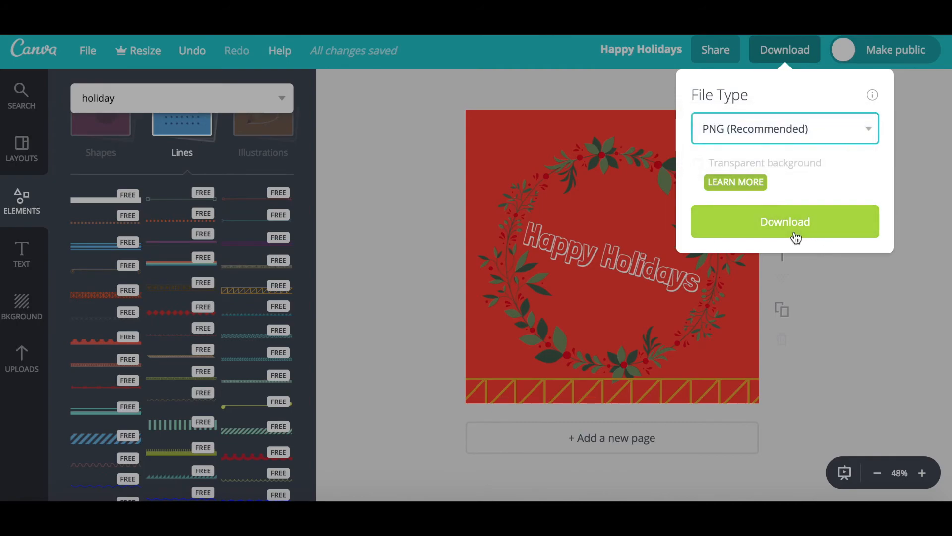
click(872, 308)
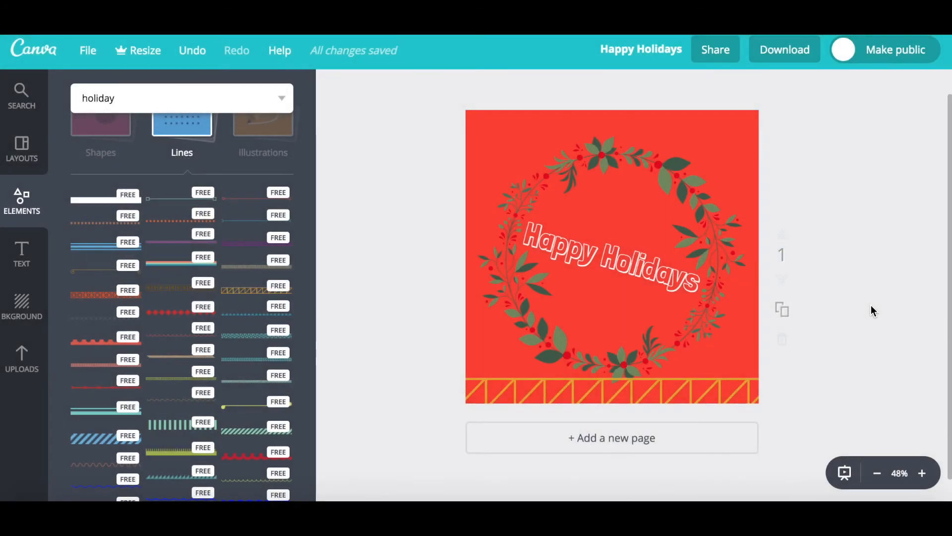
Duplicate the finished holiday page
click(783, 310)
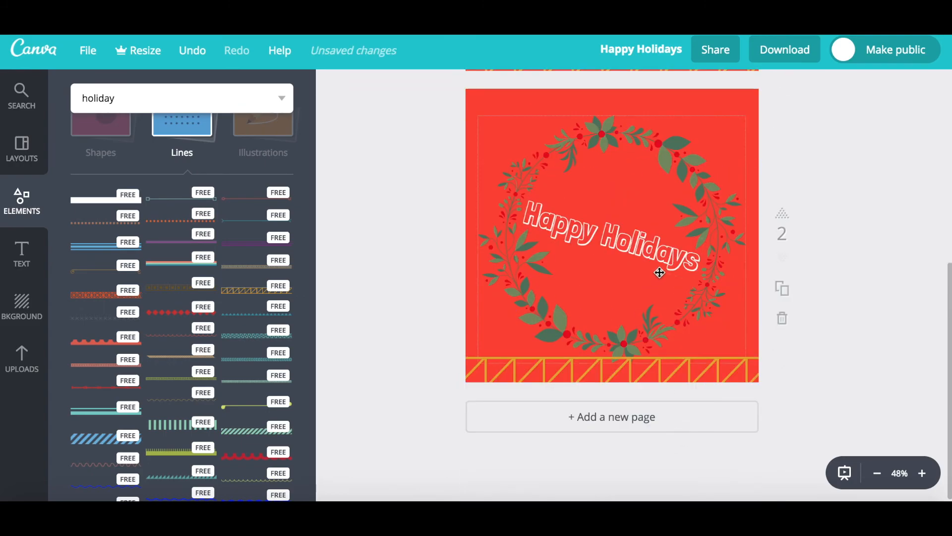
Try limiting the PNG download to page 2, restore all pages, and close the download options without downloading
click(783, 54)
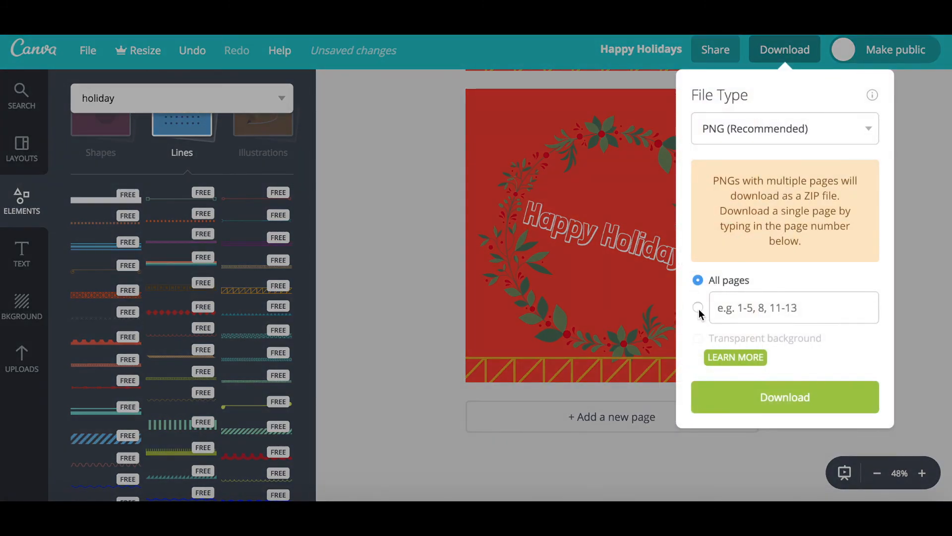
click(699, 308)
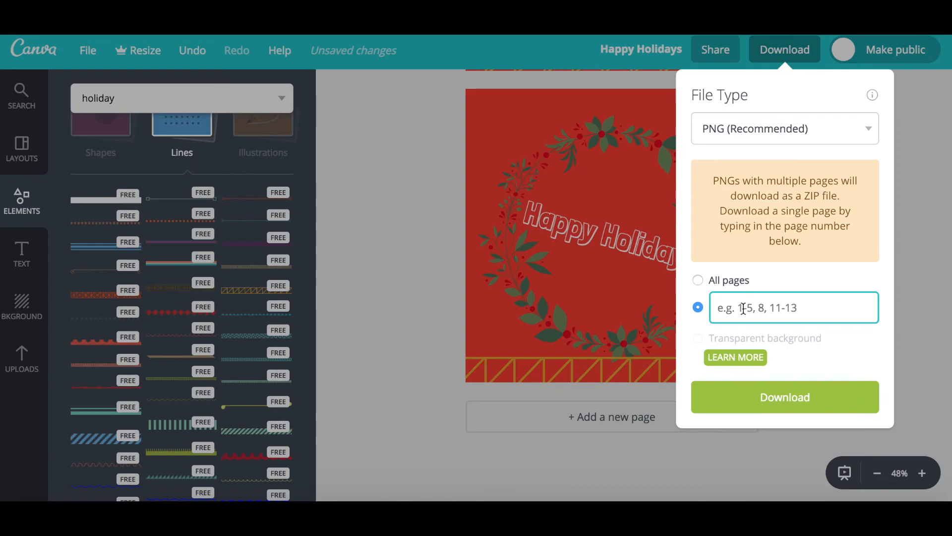
text(2)
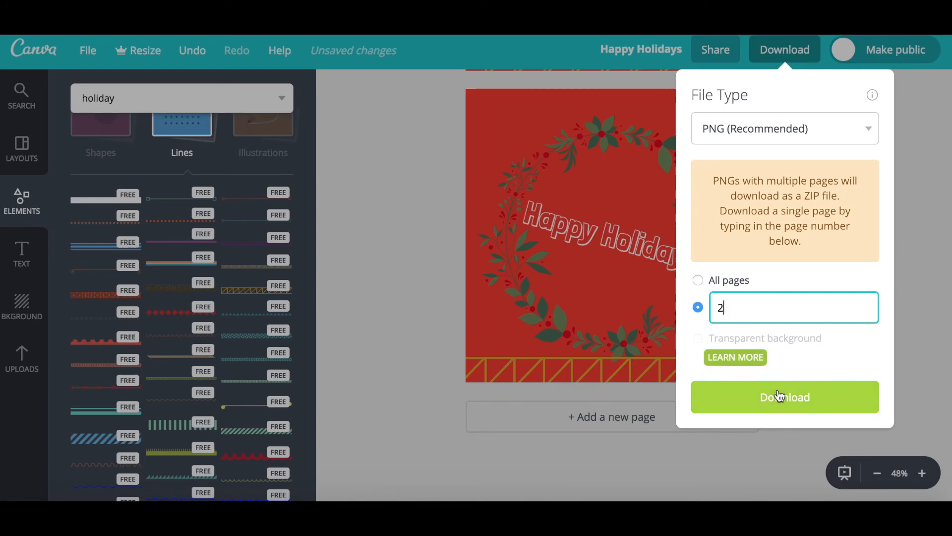
click(698, 278)
click(742, 297)
key(BackSpace)
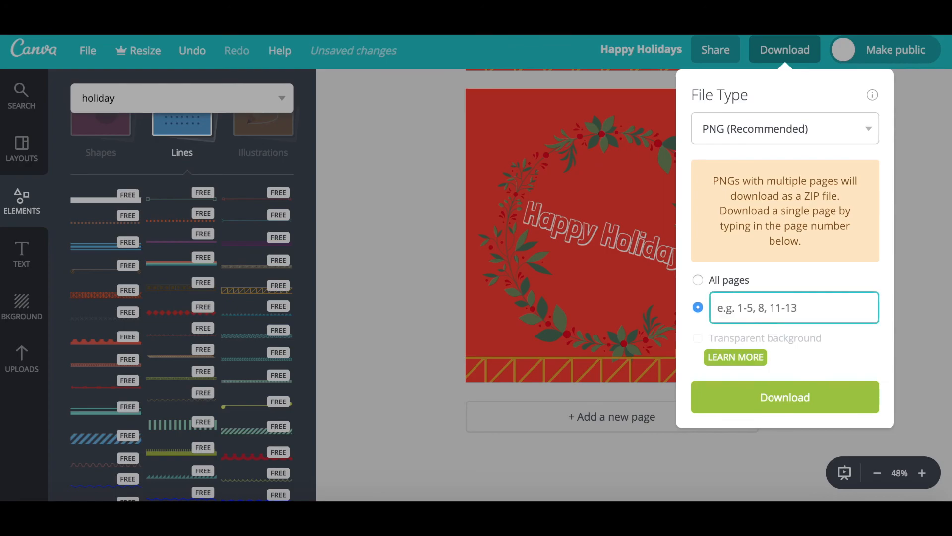
click(912, 157)
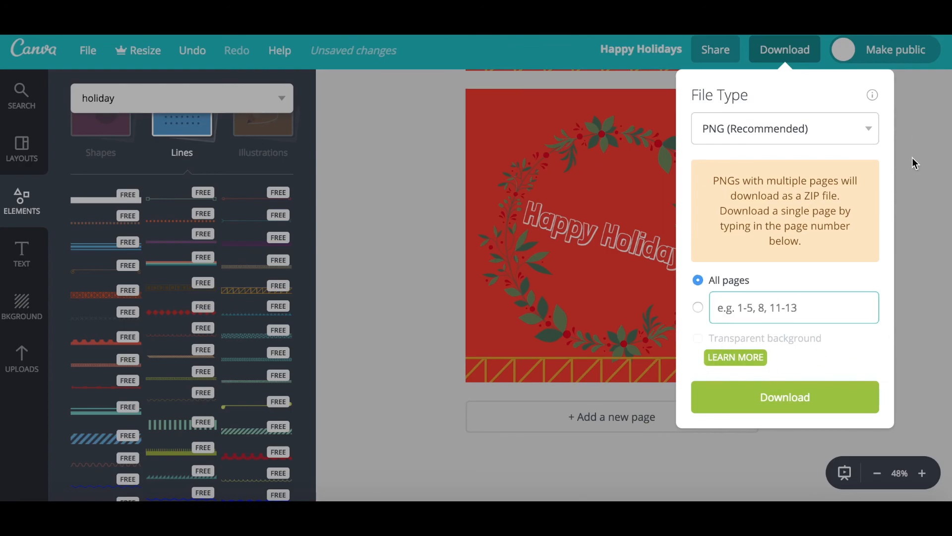
scroll(646, 185, up, 5)
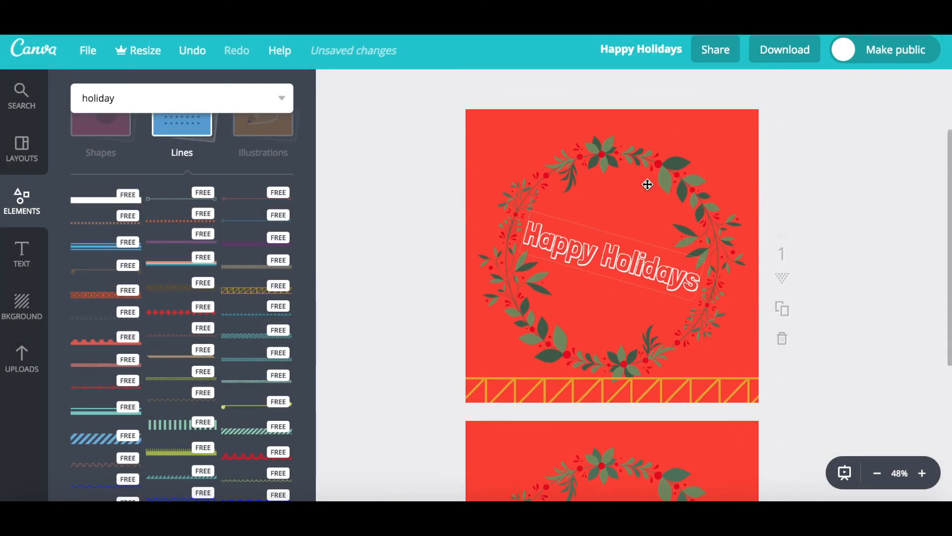
Leave the holiday design with its unsaved changes and return to the gallery of design types
key(alt+Left)
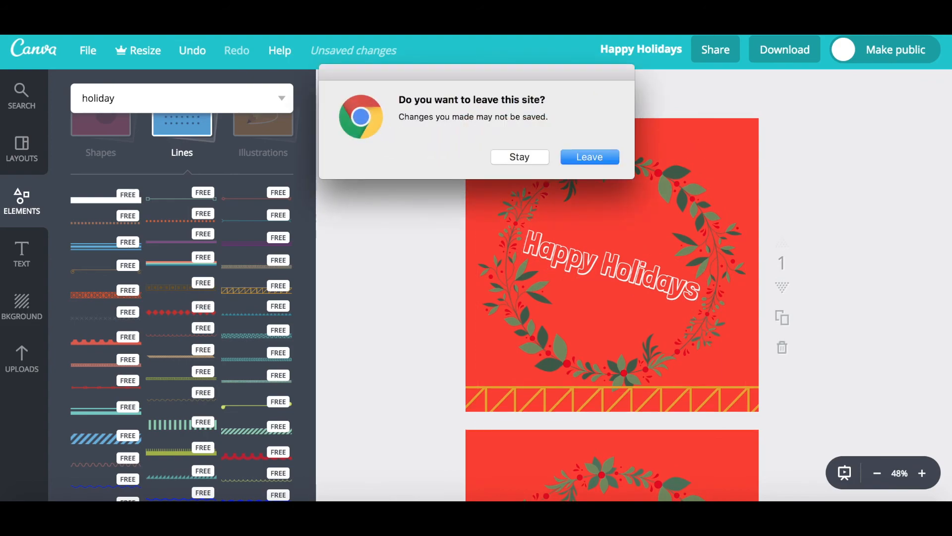
click(590, 156)
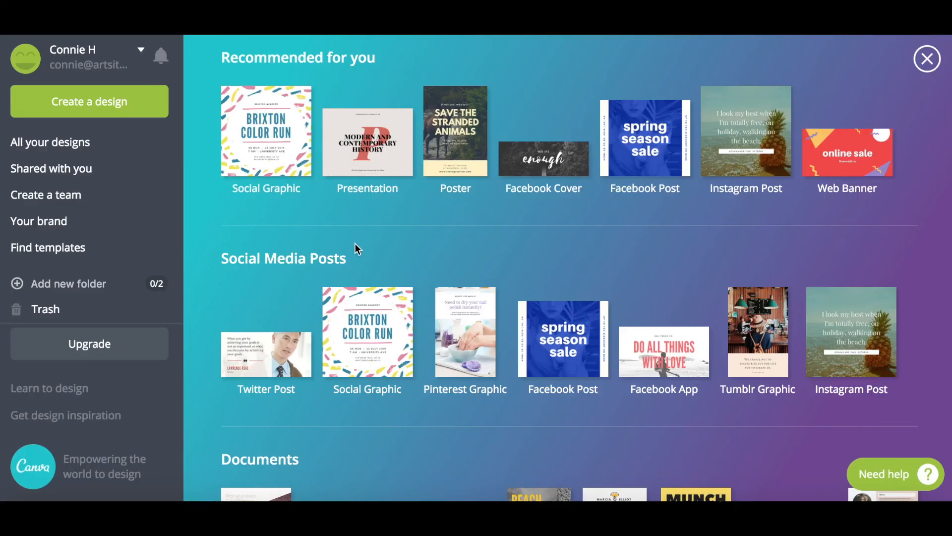
Examine the available design types across documents, blogging and eBooks, marketing materials, social media and email headers, and events
scroll(392, 293, down, 1)
scroll(396, 294, down, 10)
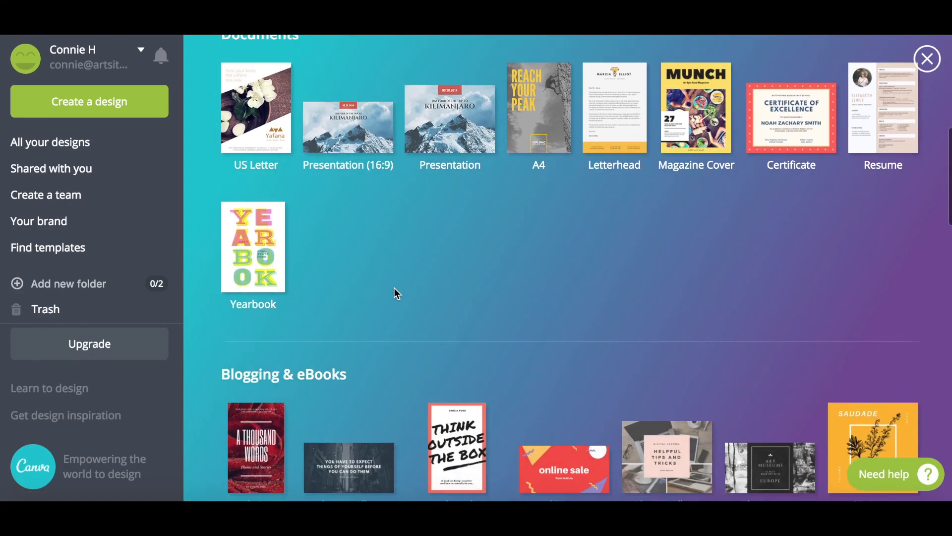
scroll(395, 293, down, 11)
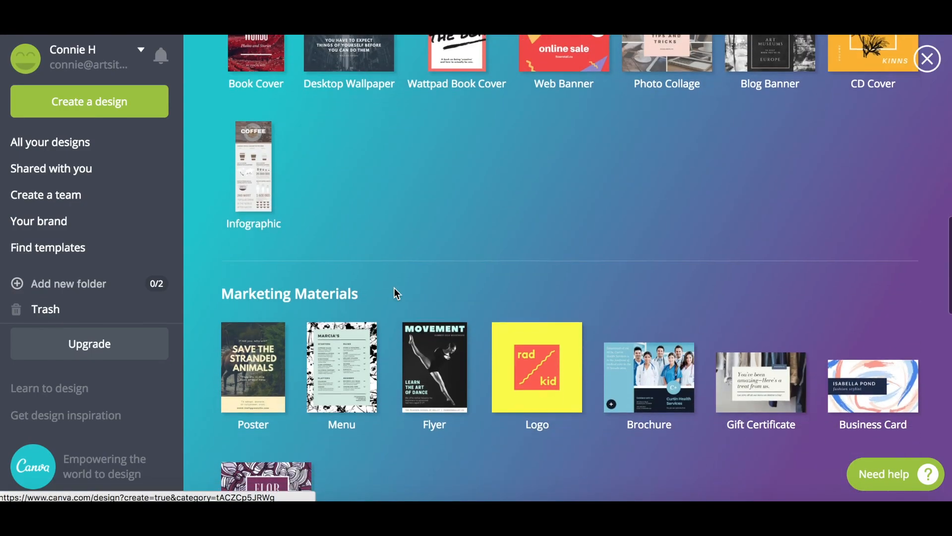
scroll(395, 293, down, 10)
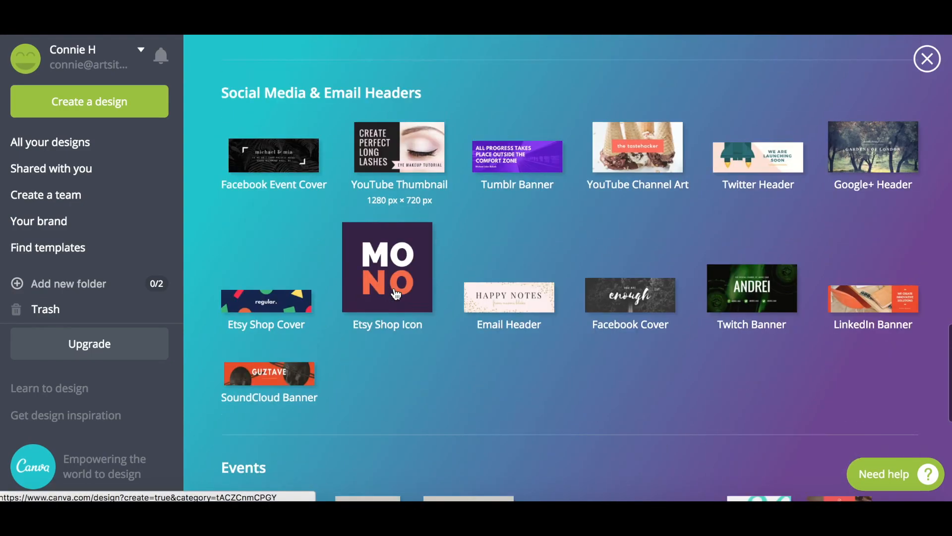
scroll(395, 293, down, 4)
scroll(395, 293, up, 10)
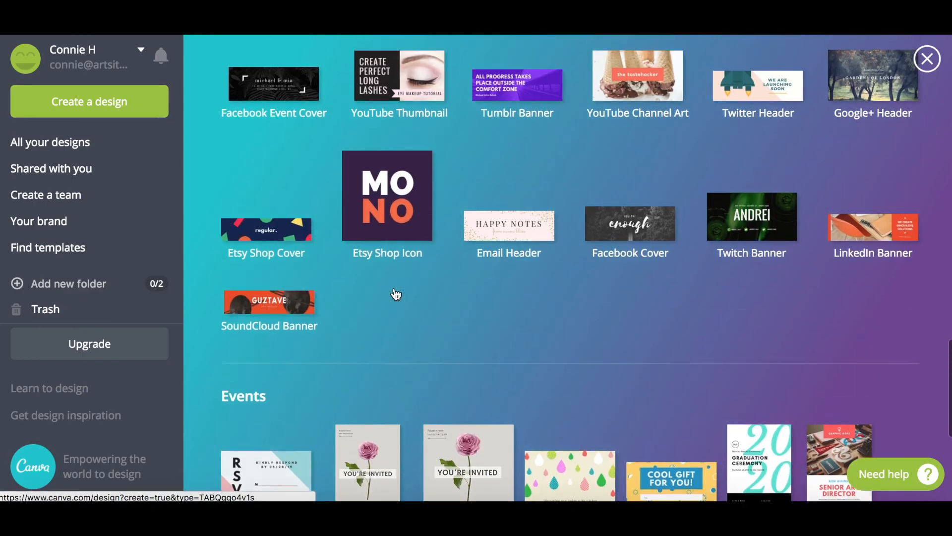
scroll(395, 293, up, 15)
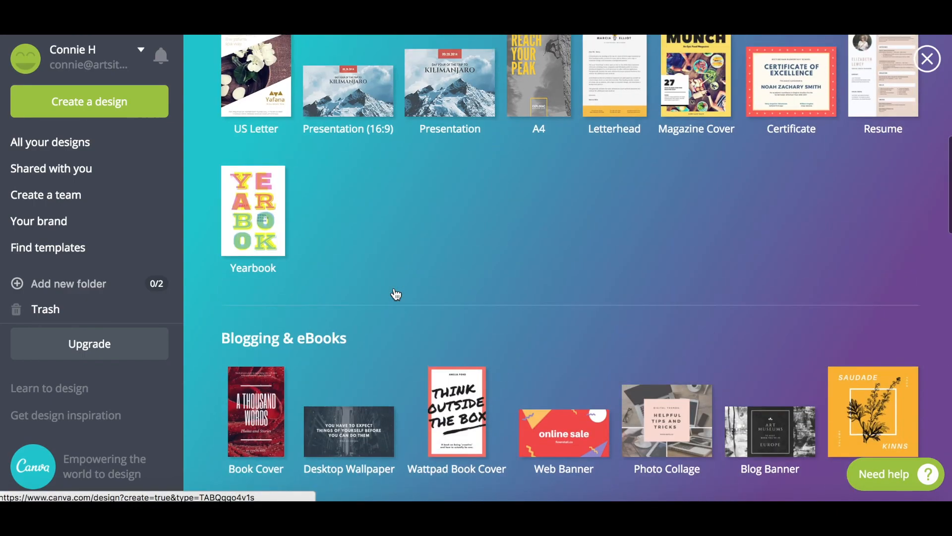
scroll(396, 294, up, 6)
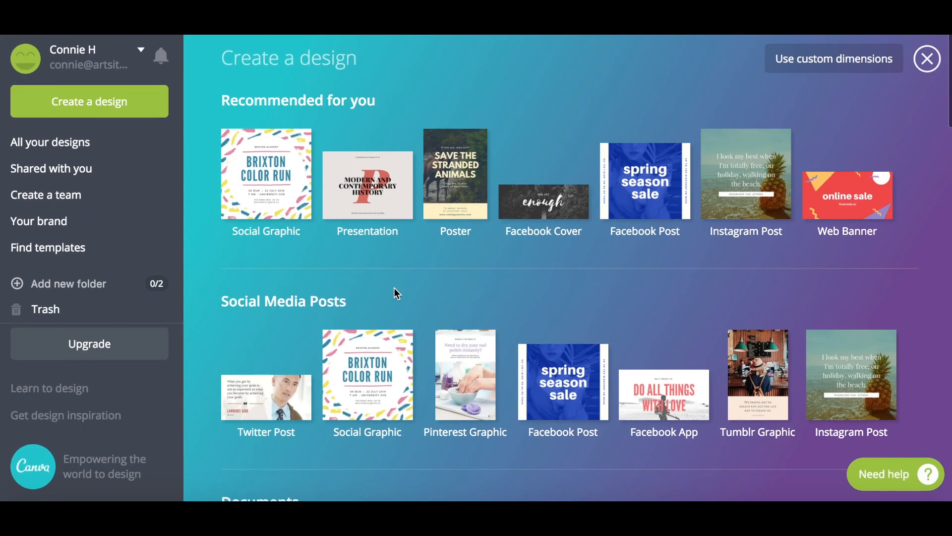